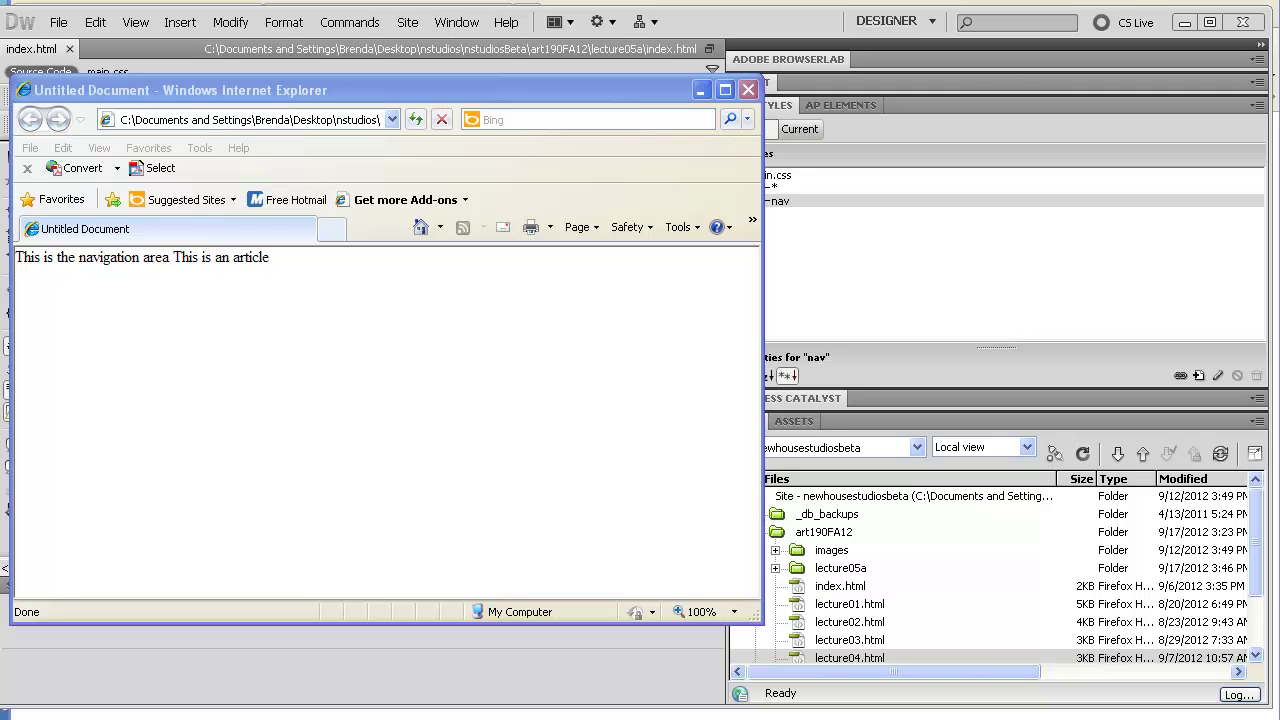
Reposition and enlarge the Internet Explorer window, then reload index.html
{"action": "left_click_drag", "start_coordinate": [238, 96], "coordinate": [229, 33]}
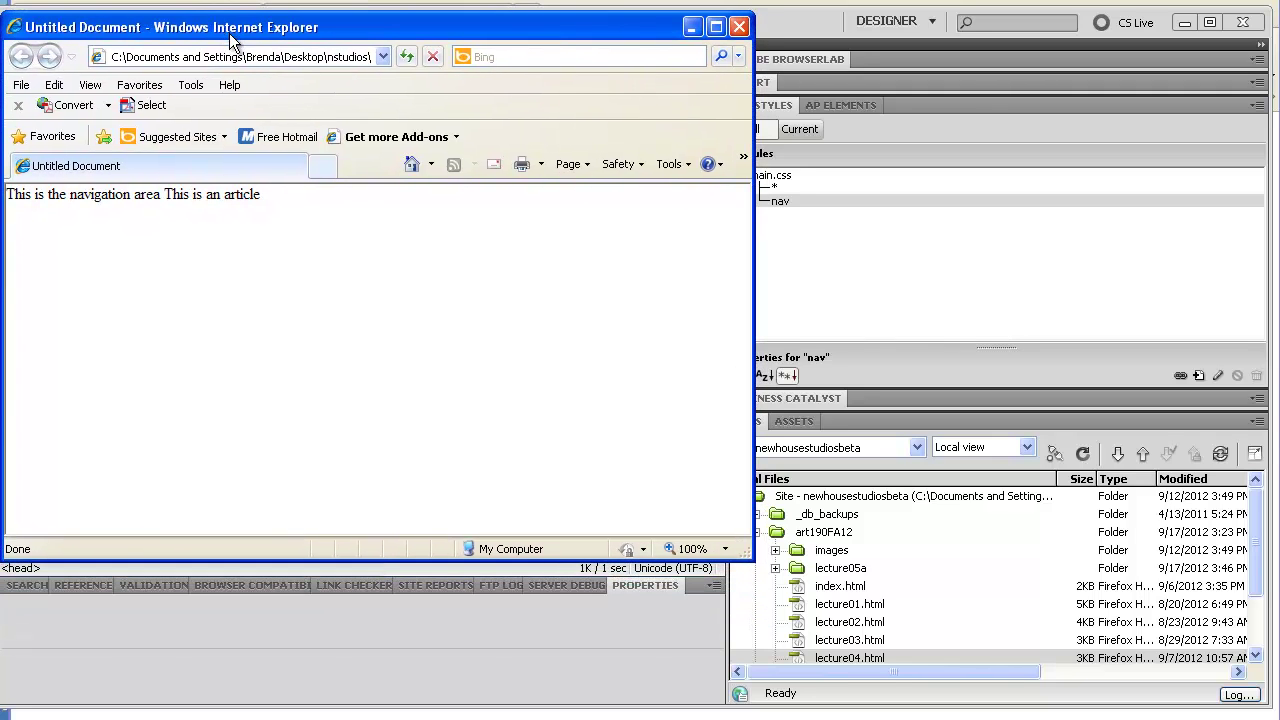
{"action": "left_click_drag", "start_coordinate": [753, 561], "coordinate": [1268, 716]}
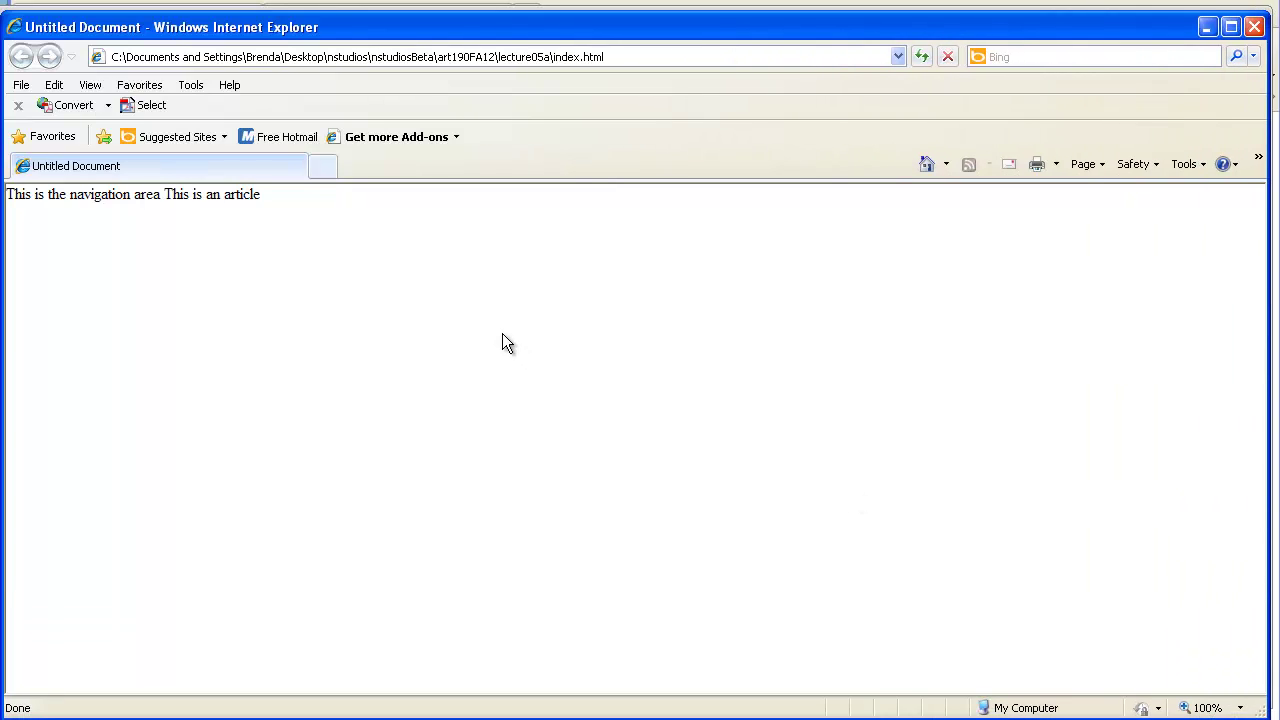
{"action": "left_click", "coordinate": [920, 58]}
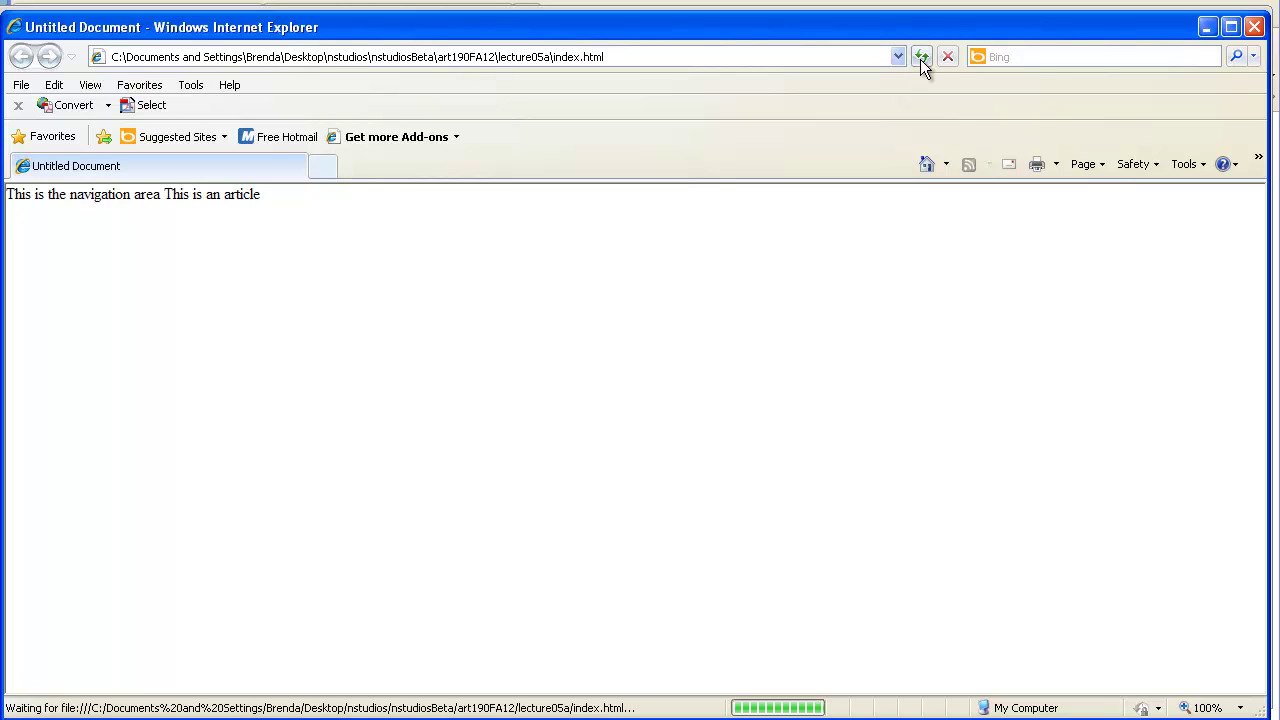
Select page text in the browser, then highlight the nav and article element lines in Dreamweaver's Code view
{"action": "double_click", "coordinate": [115, 194]}
{"action": "double_click", "coordinate": [210, 197]}
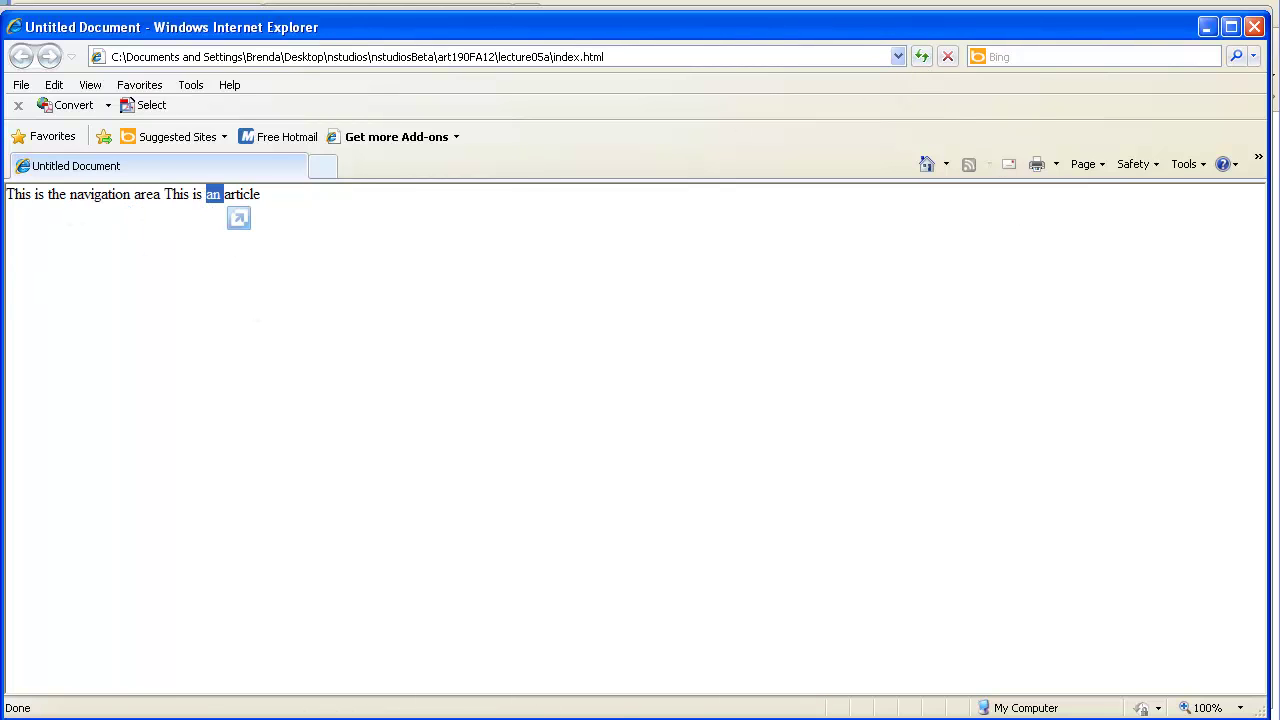
{"action": "key", "text": "alt+Tab"}
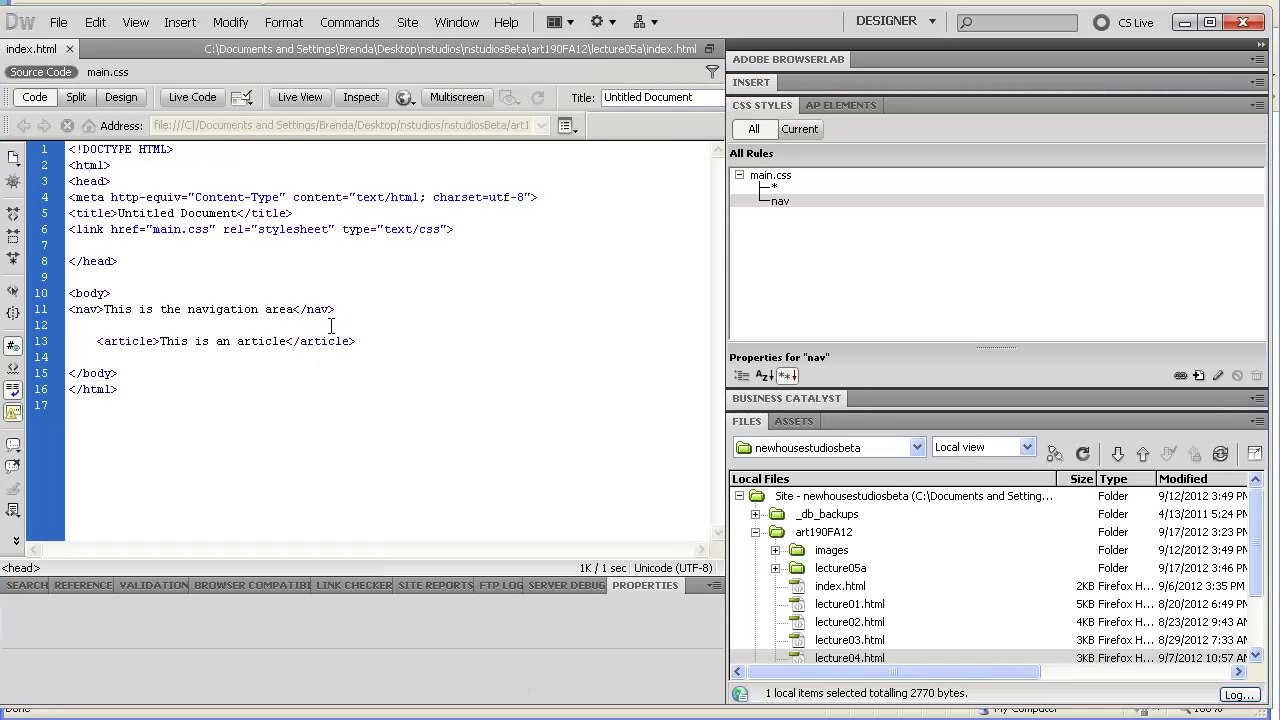
{"action": "left_click_drag", "start_coordinate": [352, 309], "coordinate": [68, 310]}
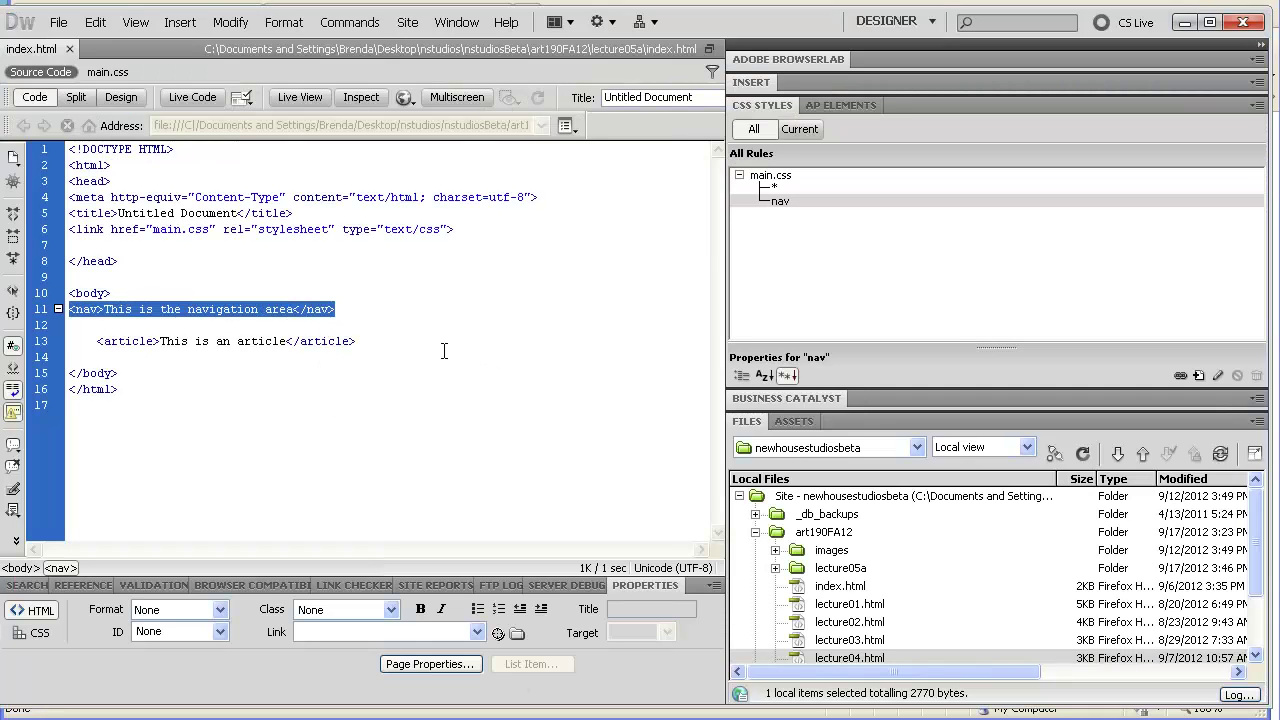
{"action": "left_click_drag", "start_coordinate": [378, 344], "coordinate": [95, 345]}
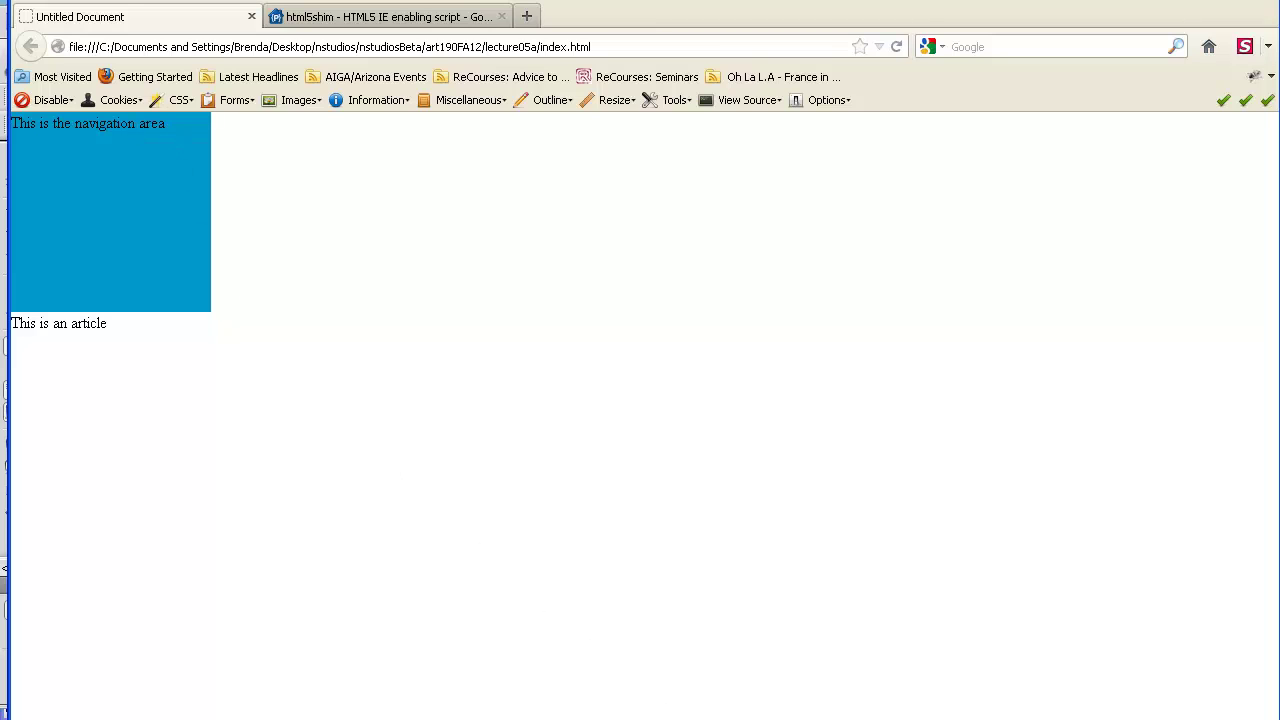
Reload index.html twice in Internet Explorer; the nav and article stay unstyled
{"action": "key", "text": "alt+Tab"}
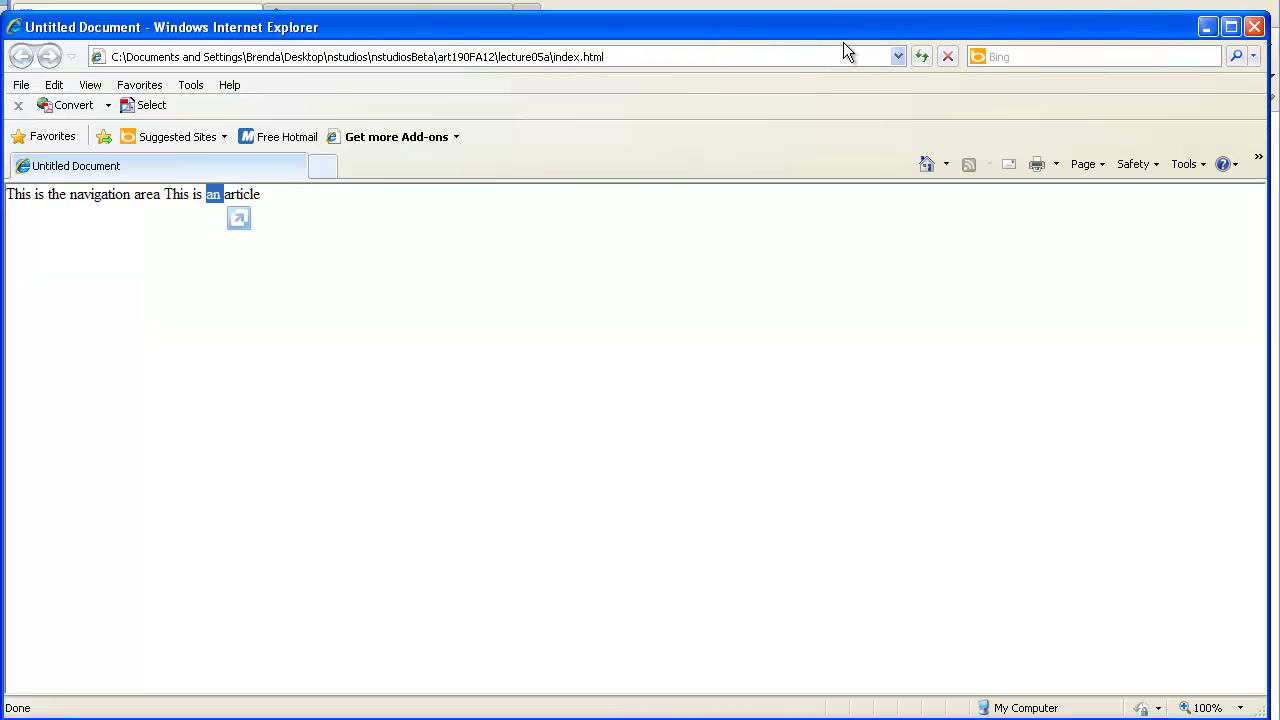
{"action": "left_click", "coordinate": [922, 64]}
{"action": "left_click", "coordinate": [922, 64]}
{"action": "key", "text": "alt+Tab"}
On the html5shim project page, check the address and Usage section, then download the html5shiv zip
{"action": "left_click", "coordinate": [463, 17]}
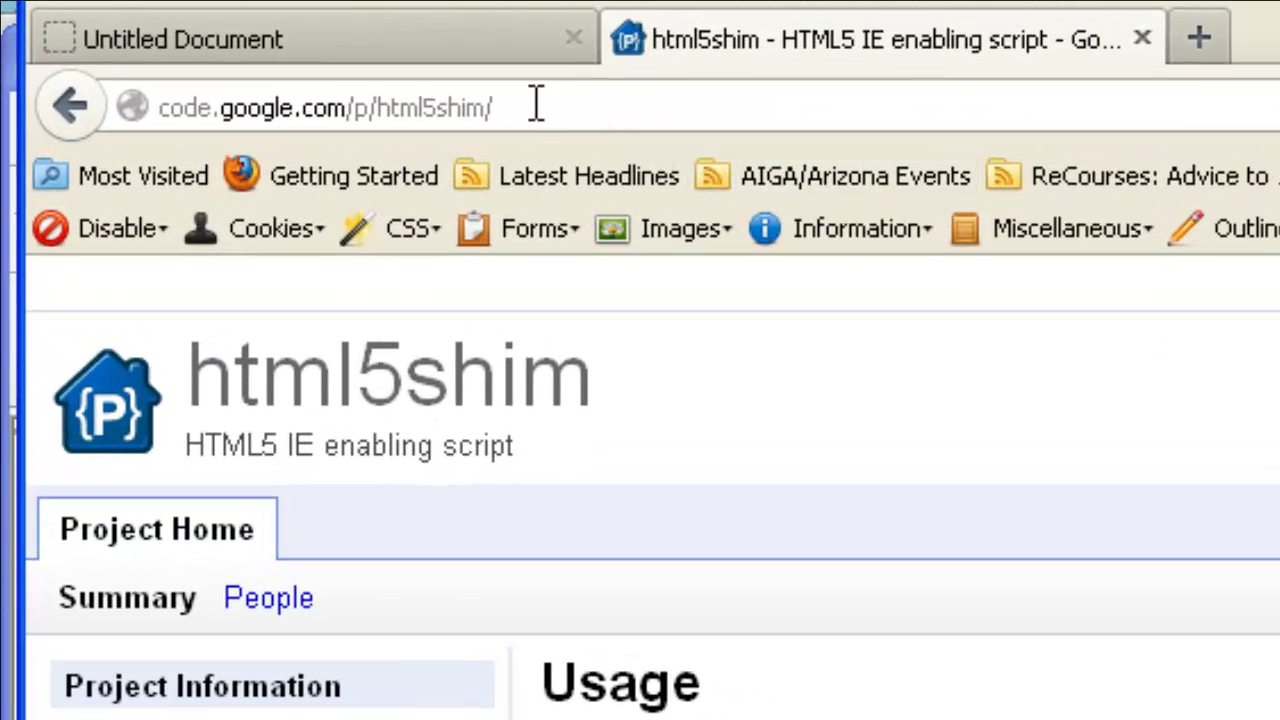
{"action": "left_click_drag", "start_coordinate": [392, 78], "coordinate": [301, 80]}
{"action": "left_click_drag", "start_coordinate": [409, 110], "coordinate": [147, 112]}
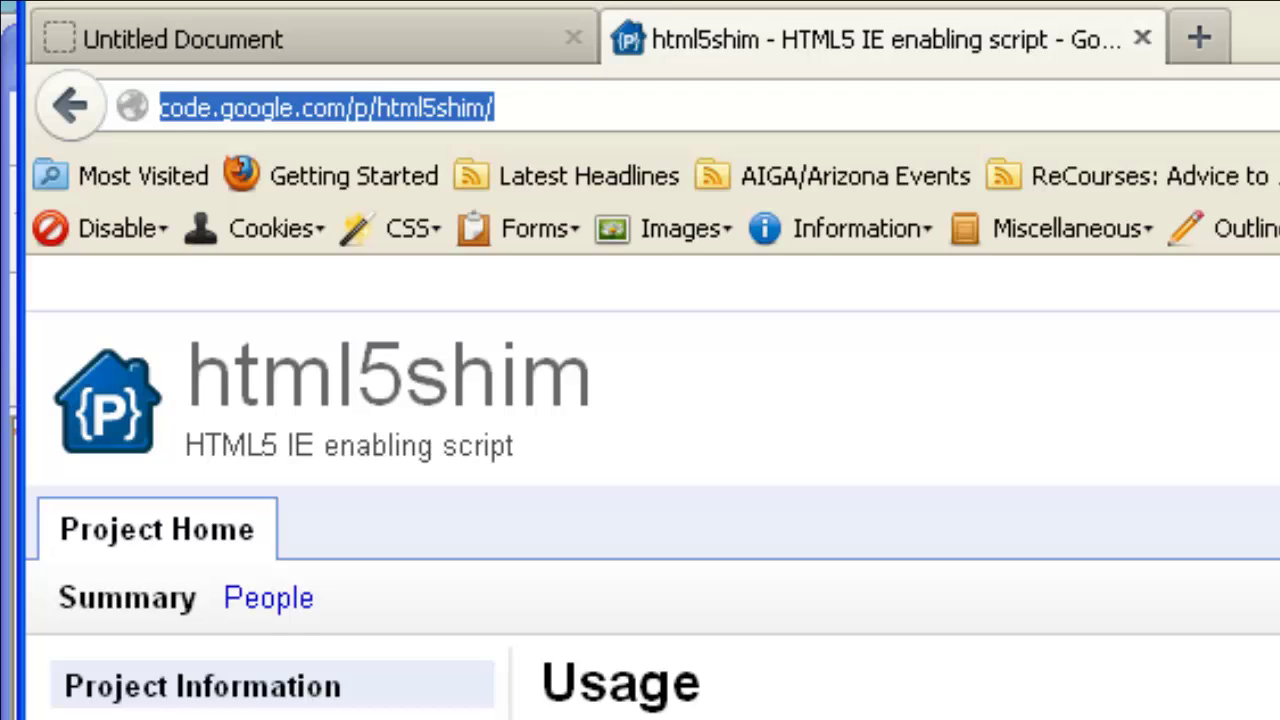
{"action": "scroll", "coordinate": [652, 500], "scroll_direction": "down", "scroll_amount": 5}
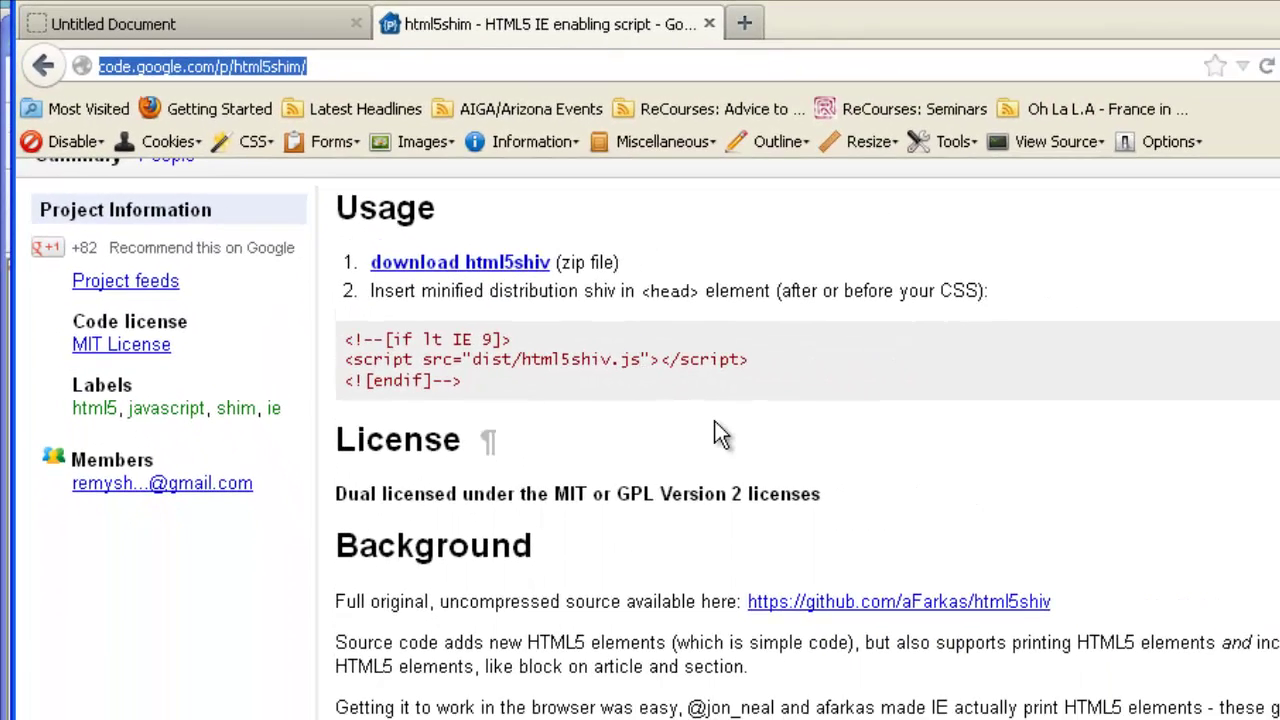
{"action": "scroll", "coordinate": [917, 508], "scroll_direction": "up", "scroll_amount": 3}
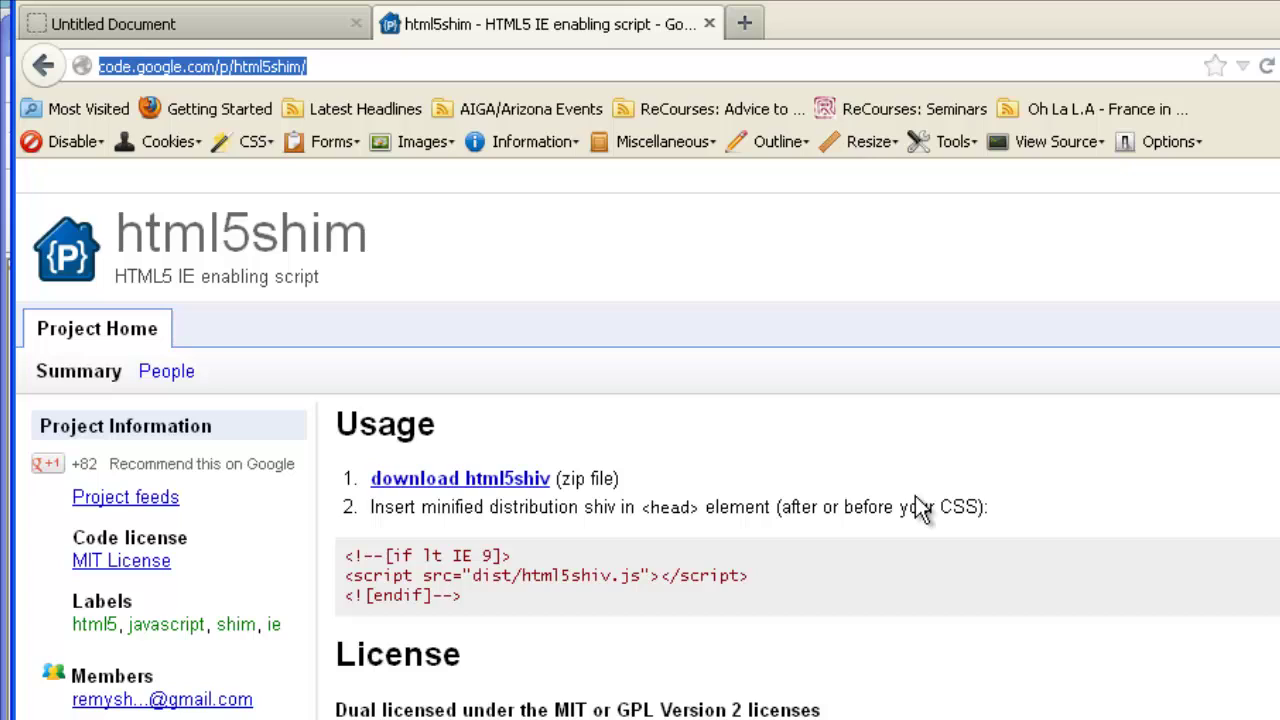
{"action": "left_click", "coordinate": [458, 486]}
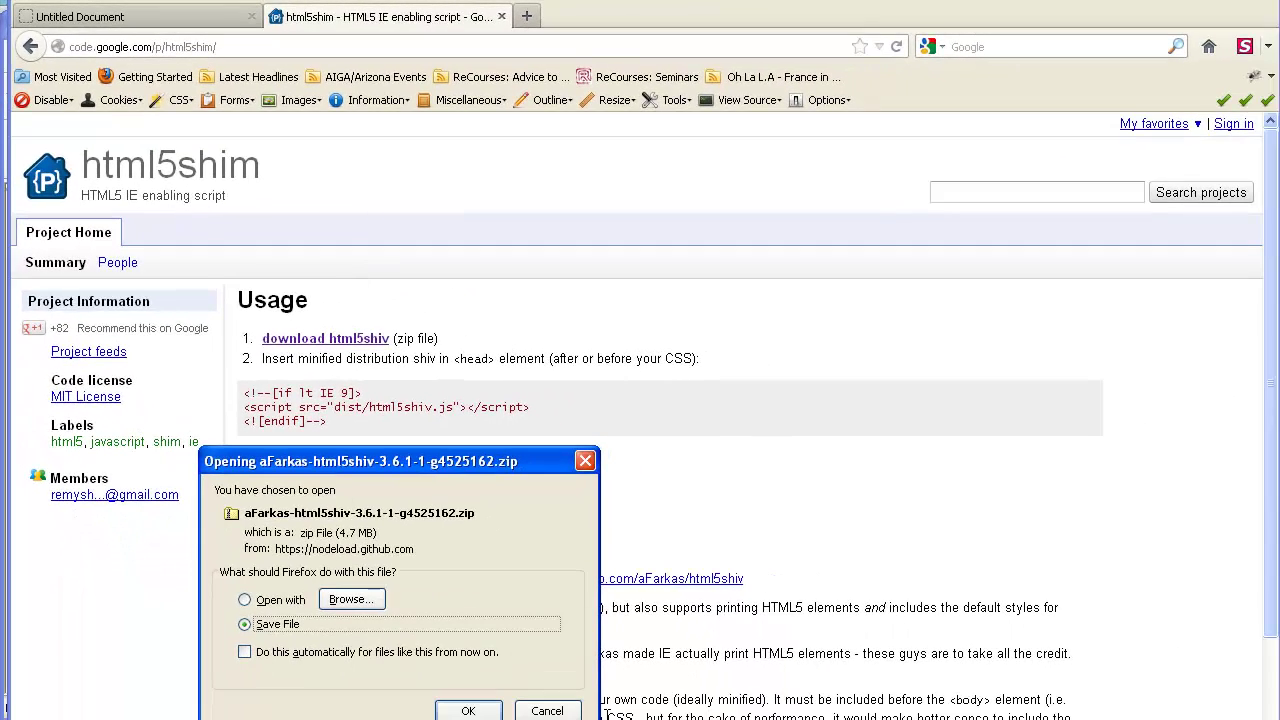
Dismiss the download prompt and select parts of the html5shim page address
{"action": "left_click", "coordinate": [550, 706]}
{"action": "left_click_drag", "start_coordinate": [220, 47], "coordinate": [63, 42]}
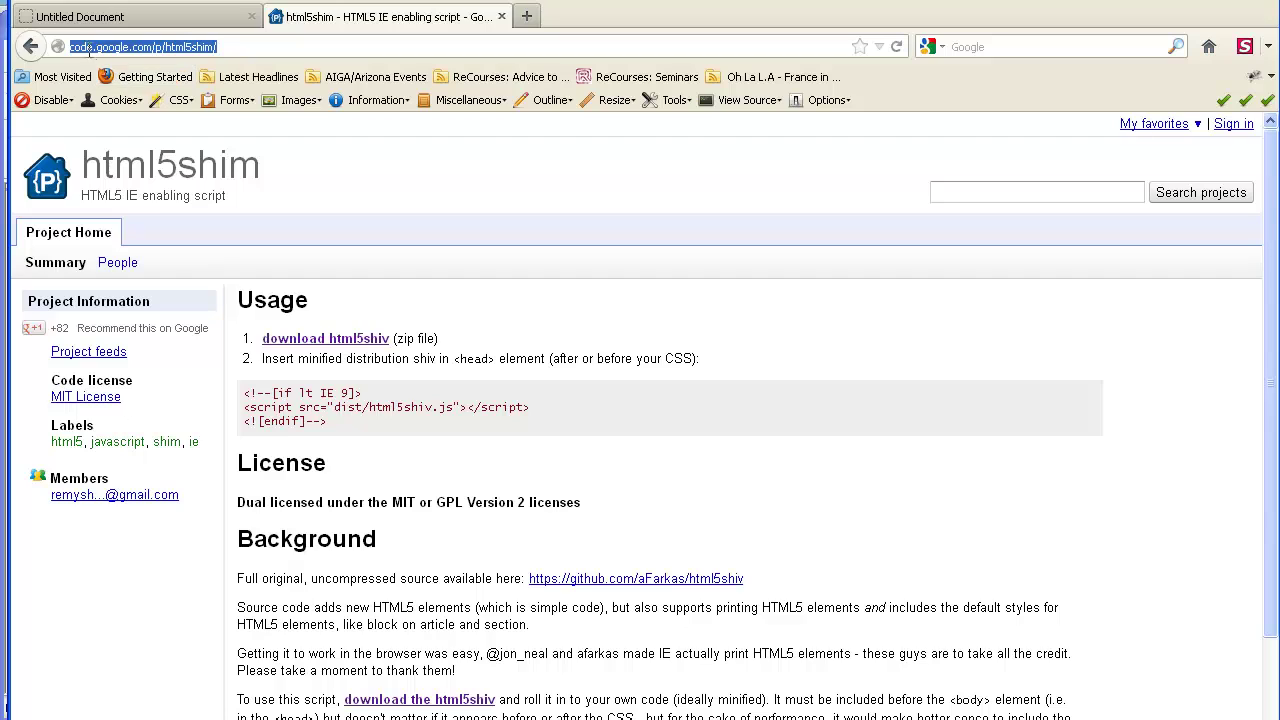
{"action": "left_click", "coordinate": [75, 47]}
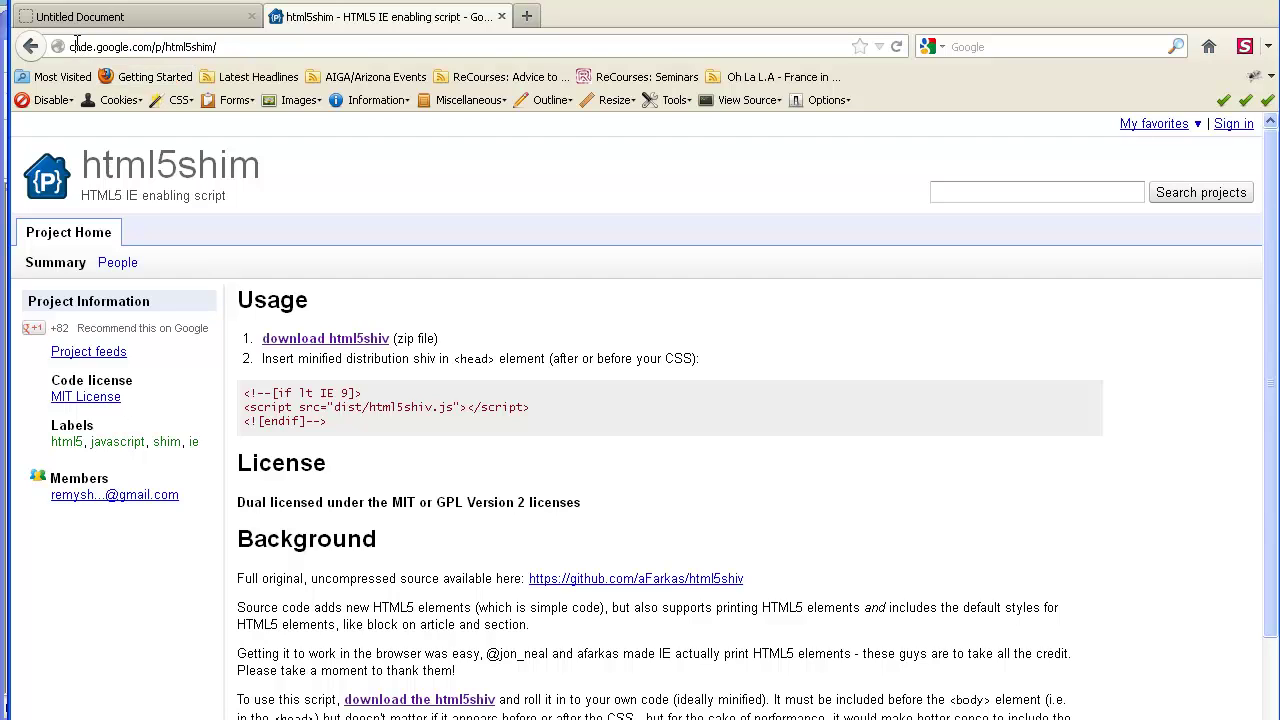
{"action": "double_click", "coordinate": [110, 47]}
{"action": "left_click_drag", "start_coordinate": [132, 47], "coordinate": [150, 50]}
{"action": "double_click", "coordinate": [158, 47]}
{"action": "left_click_drag", "start_coordinate": [163, 47], "coordinate": [223, 50]}
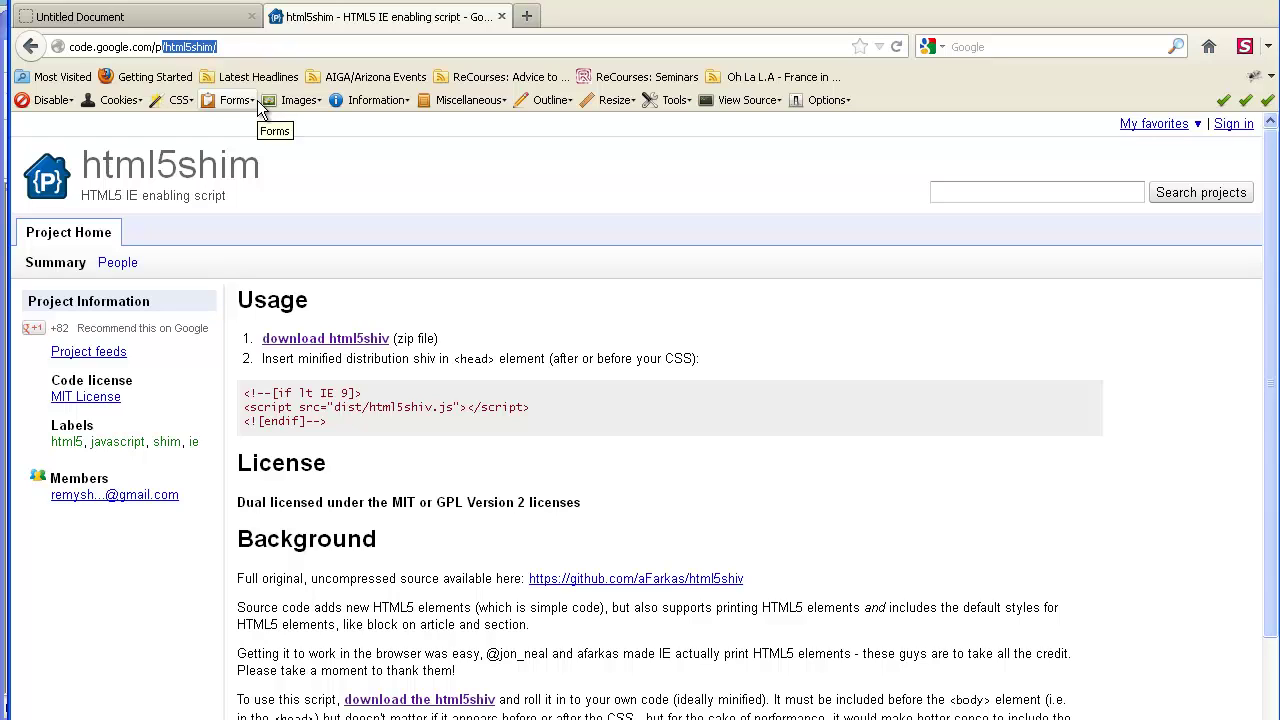
Download aFarkas-html5shiv-3.6.1-1-g4525162.zip again and save it into the lecture05a folder
{"action": "left_click", "coordinate": [331, 343]}
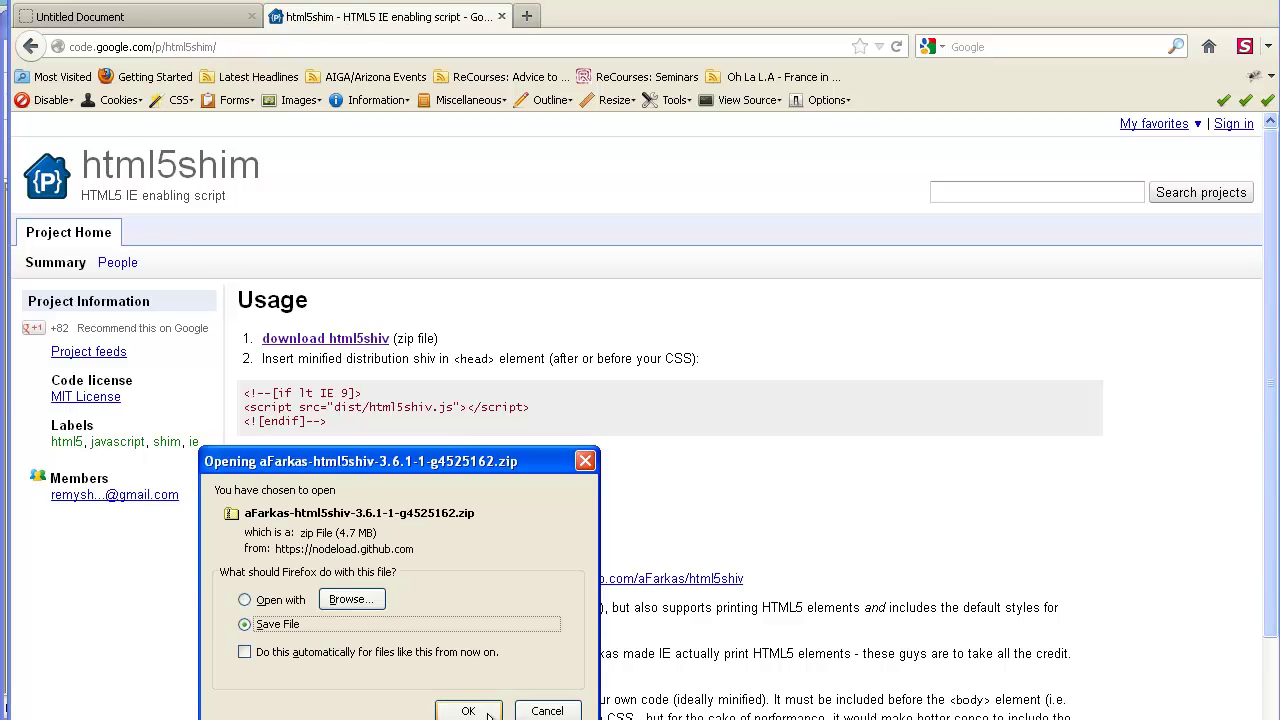
{"action": "left_click", "coordinate": [487, 714]}
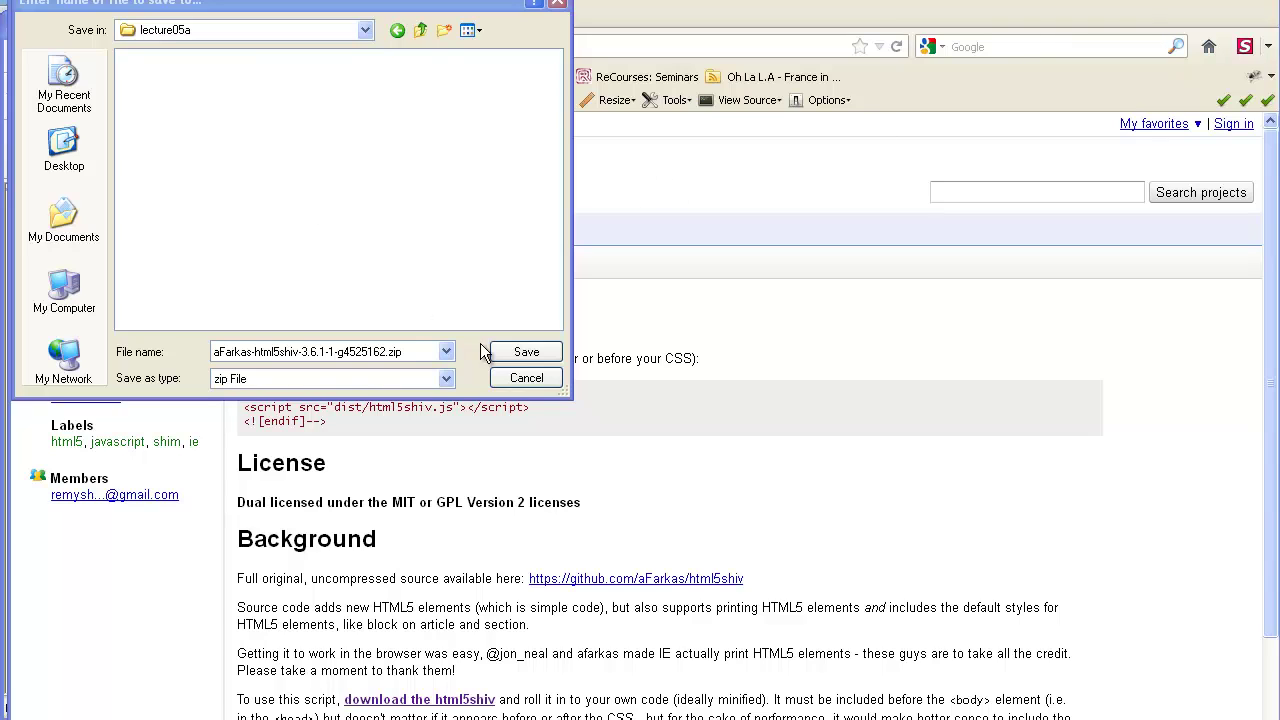
{"action": "left_click", "coordinate": [517, 349]}
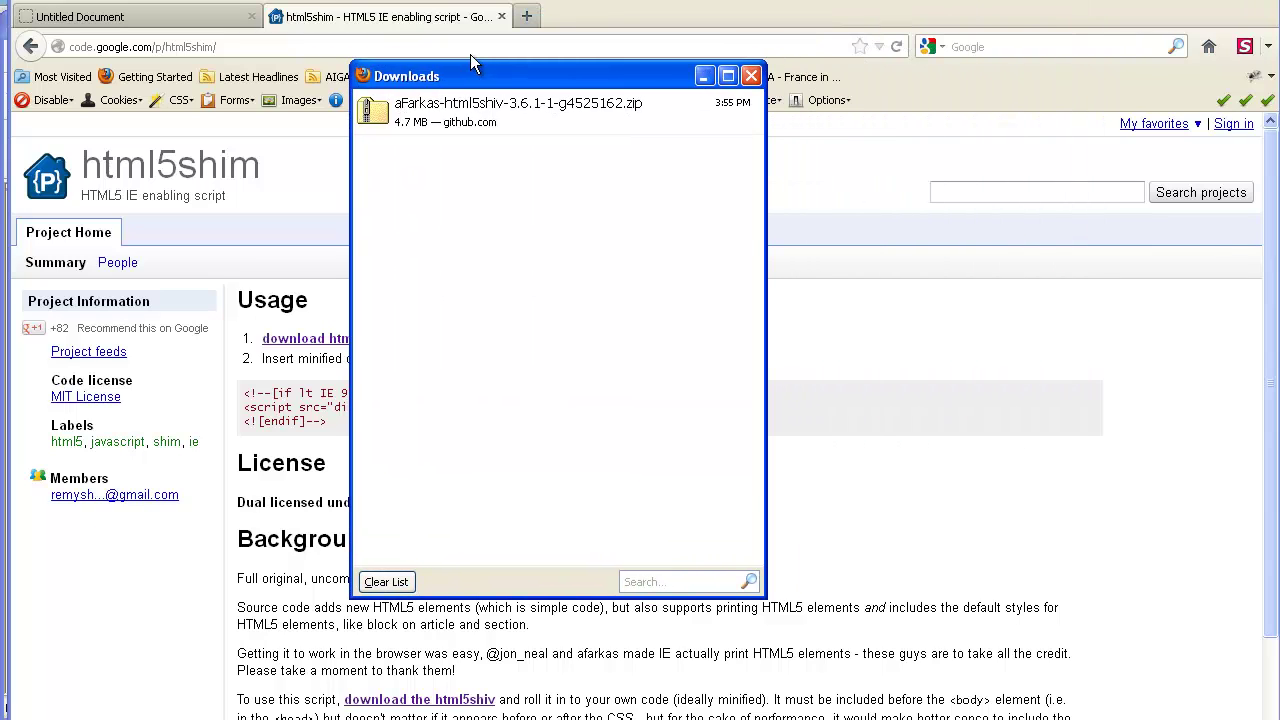
Extract all files from the html5shiv zip and open the aFarkas-html5shiv-4525162 folder
{"action": "double_click", "coordinate": [371, 109]}
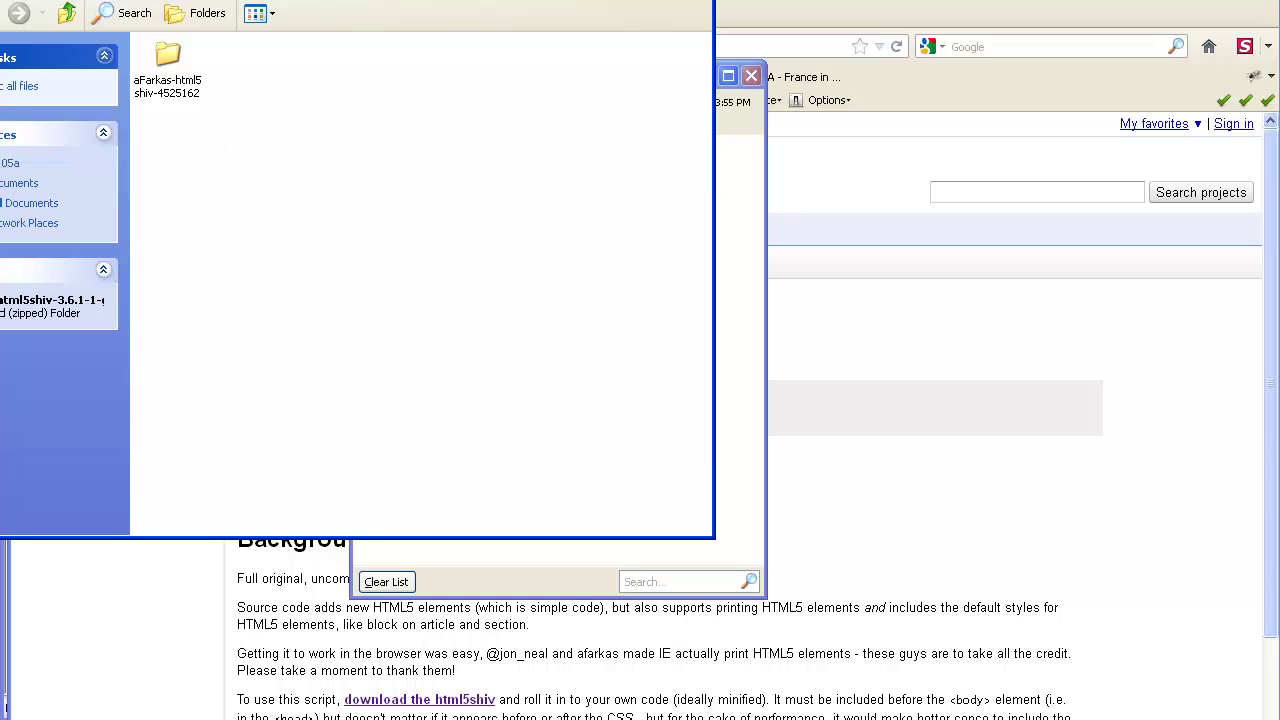
{"action": "left_click_drag", "start_coordinate": [119, 0], "coordinate": [198, 18]}
{"action": "left_click", "coordinate": [78, 136]}
{"action": "left_click", "coordinate": [256, 357]}
{"action": "left_click", "coordinate": [256, 359]}
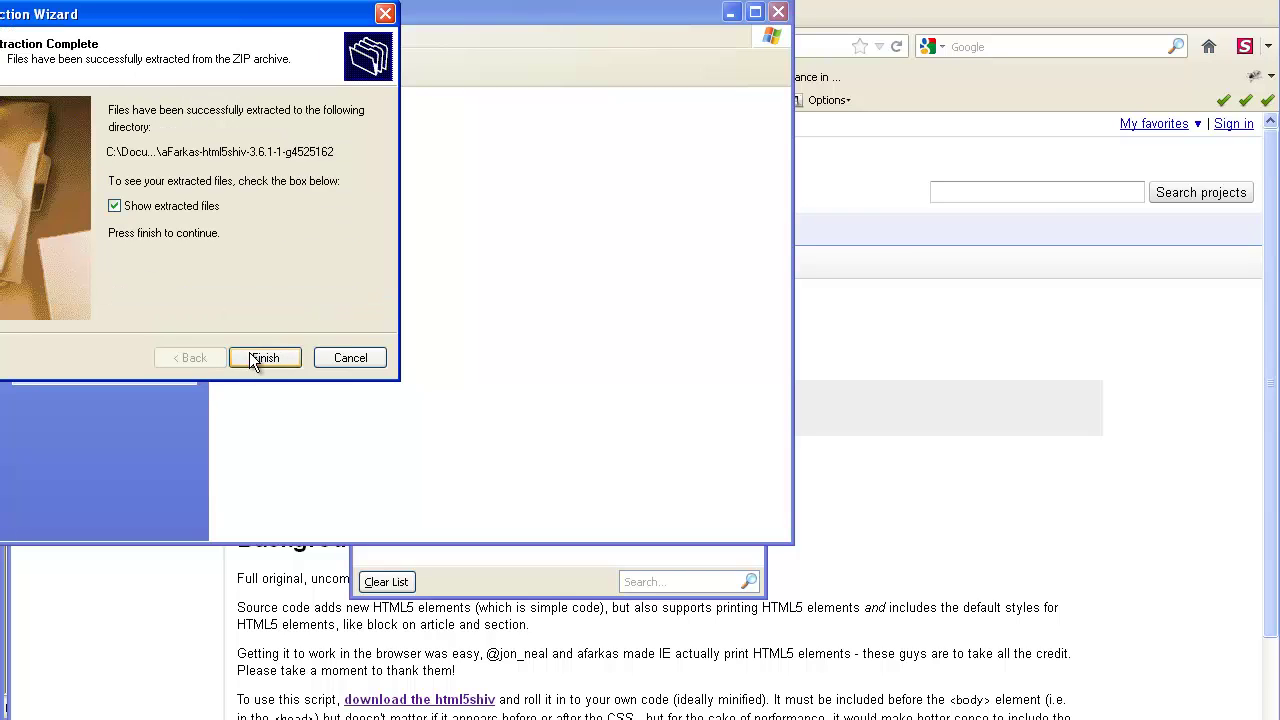
{"action": "left_click", "coordinate": [262, 358]}
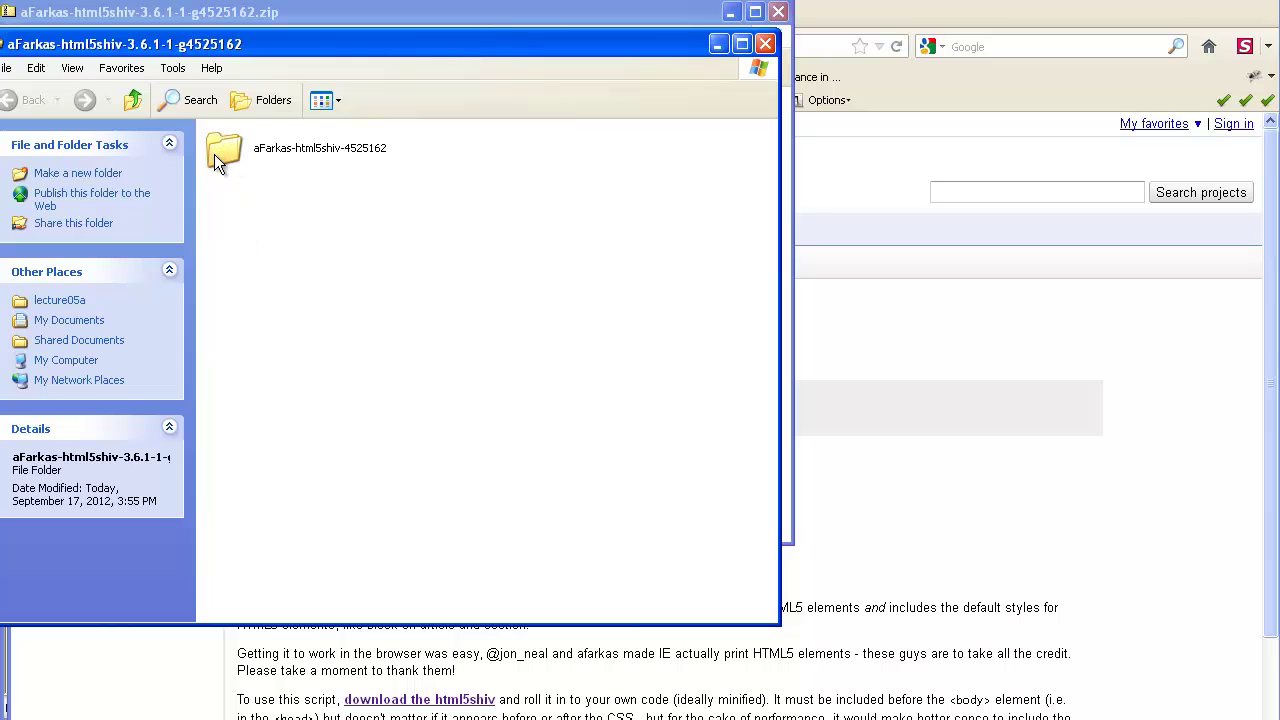
{"action": "double_click", "coordinate": [221, 149]}
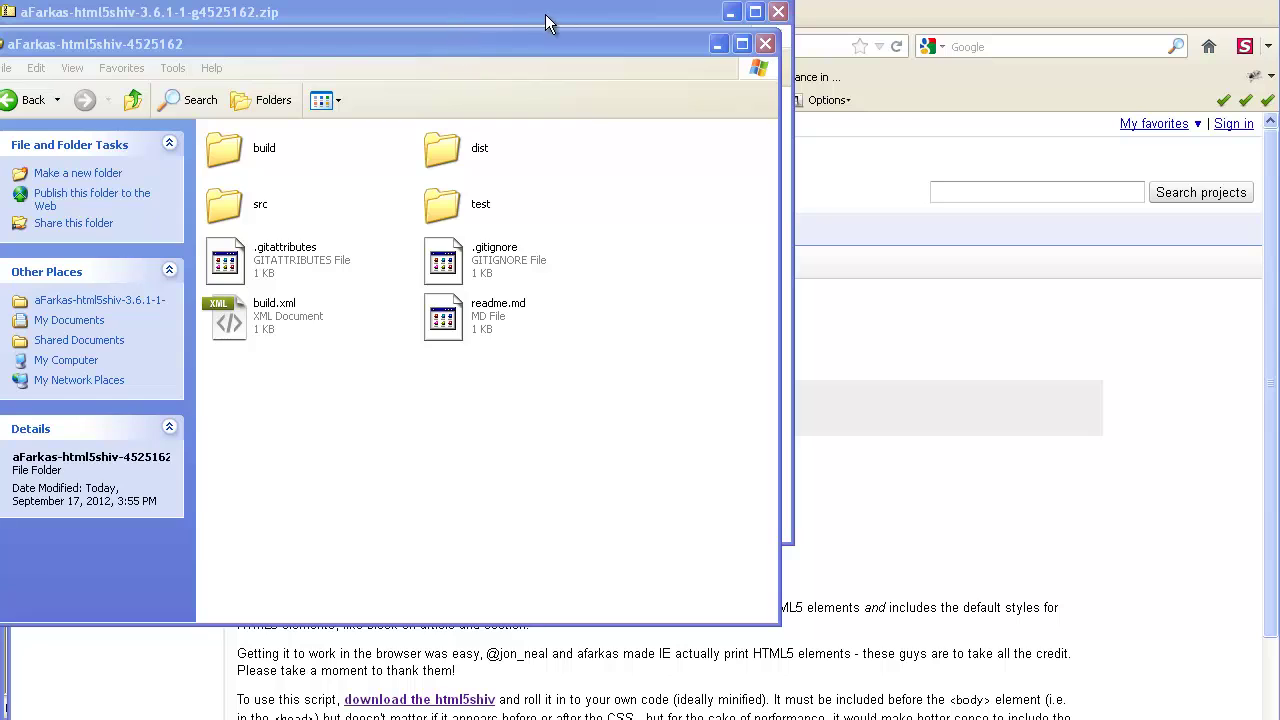
Close the zip contents window, move the extracted folder window lower, and clear the downloads list
{"action": "left_click", "coordinate": [778, 12]}
{"action": "left_click_drag", "start_coordinate": [620, 50], "coordinate": [652, 378]}
{"action": "left_click", "coordinate": [540, 135]}
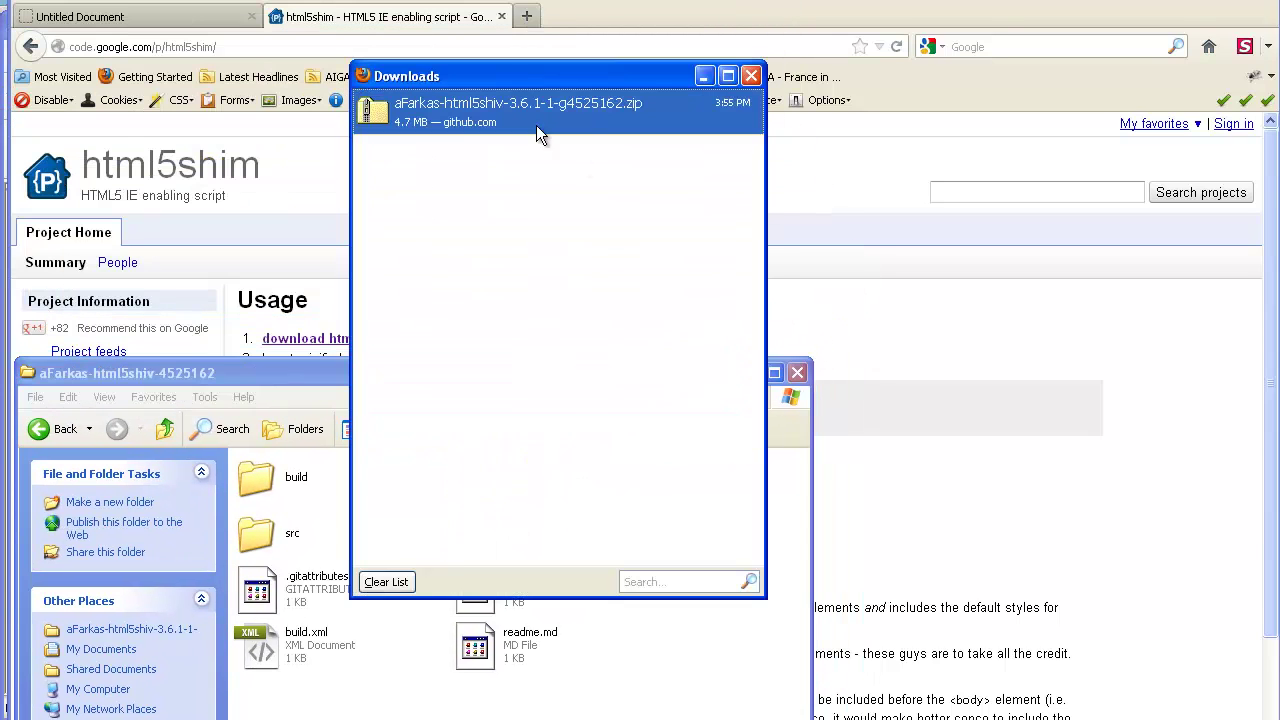
{"action": "left_click", "coordinate": [387, 582]}
Close the downloads list and highlight 'dist/' in the snippet's html5shiv.js script path
{"action": "left_click", "coordinate": [751, 76]}
{"action": "left_click_drag", "start_coordinate": [305, 380], "coordinate": [301, 472]}
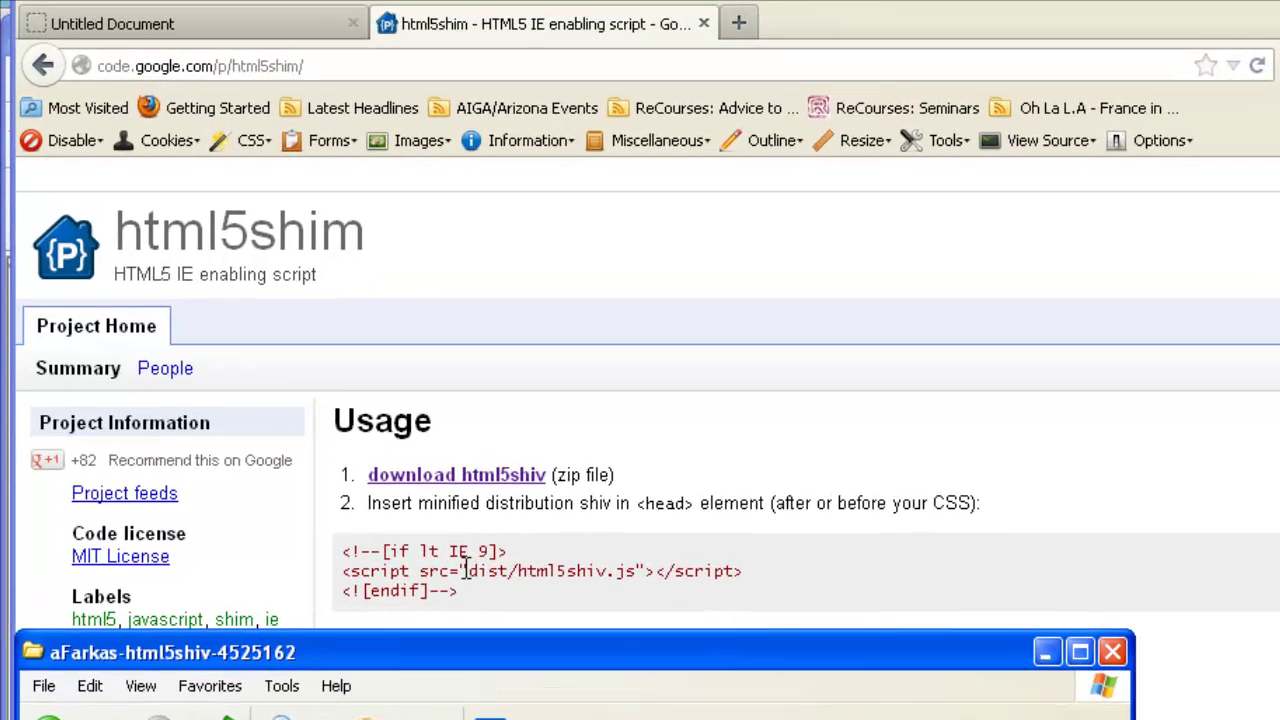
{"action": "left_click_drag", "start_coordinate": [445, 543], "coordinate": [492, 535]}
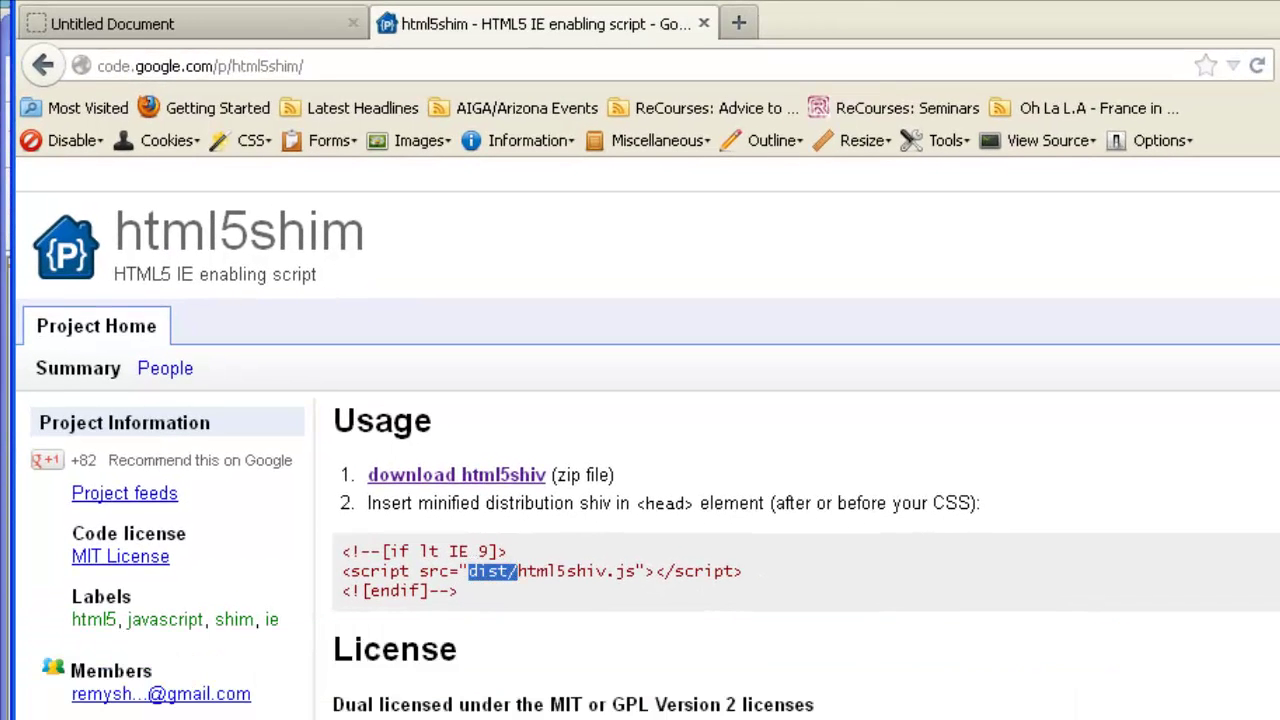
{"action": "key", "text": "alt+Tab"}
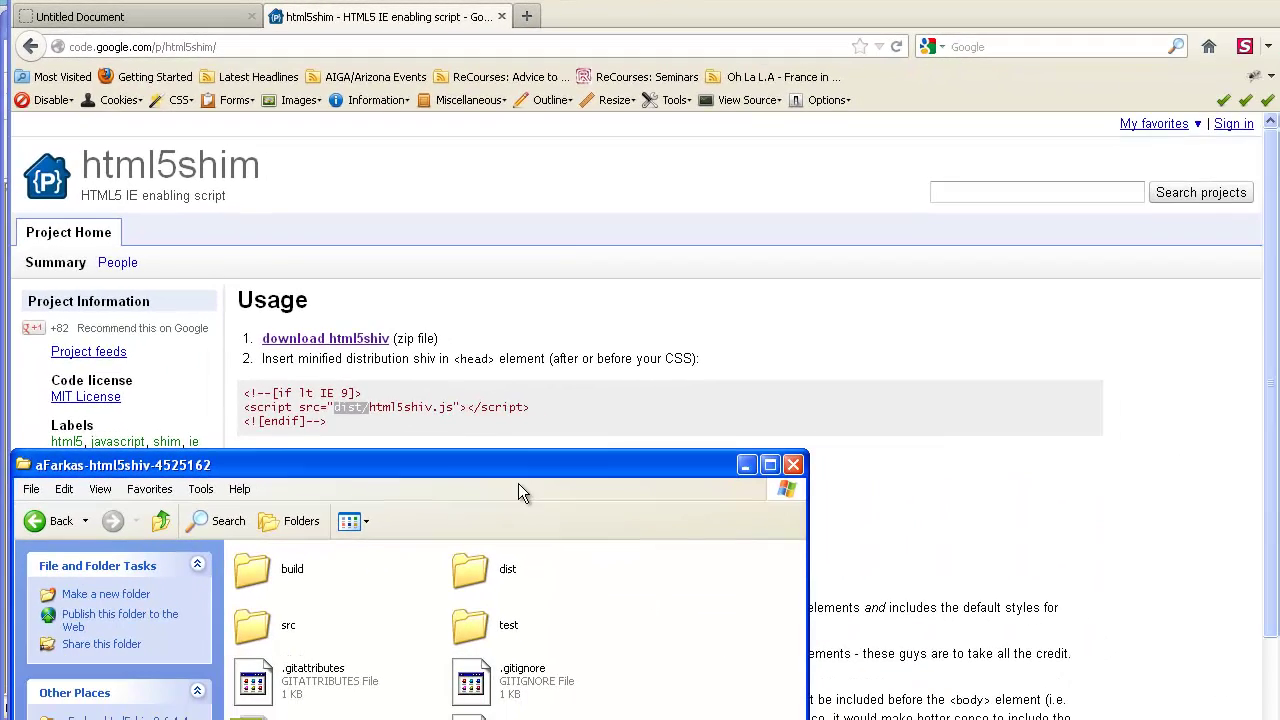
{"action": "left_click_drag", "start_coordinate": [487, 455], "coordinate": [436, 436]}
{"action": "left_click", "coordinate": [507, 290]}
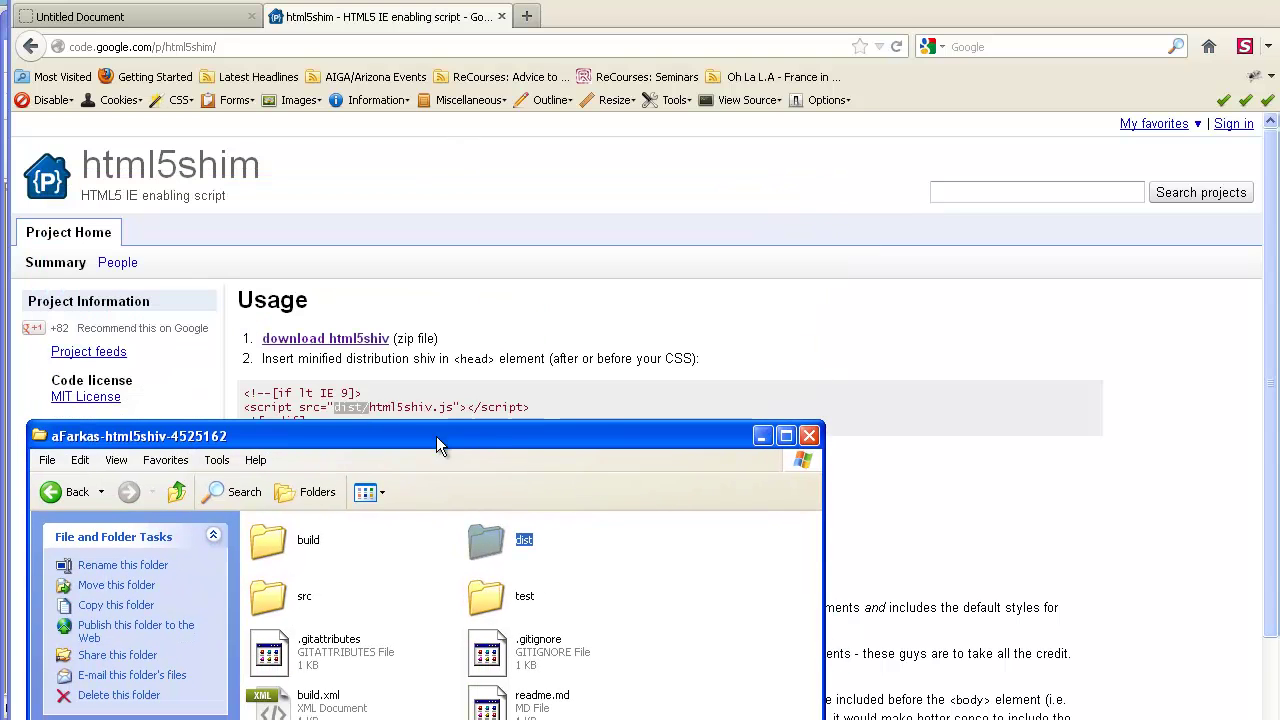
{"action": "left_click", "coordinate": [355, 410]}
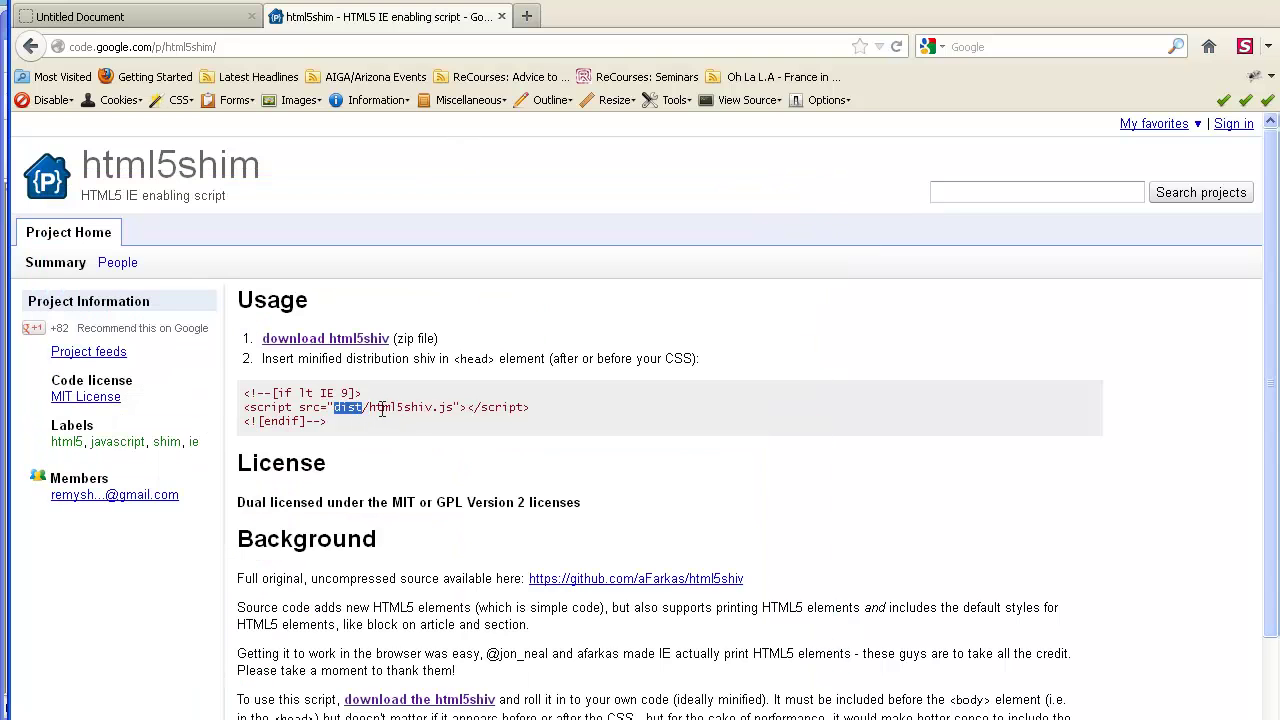
{"action": "double_click", "coordinate": [383, 408]}
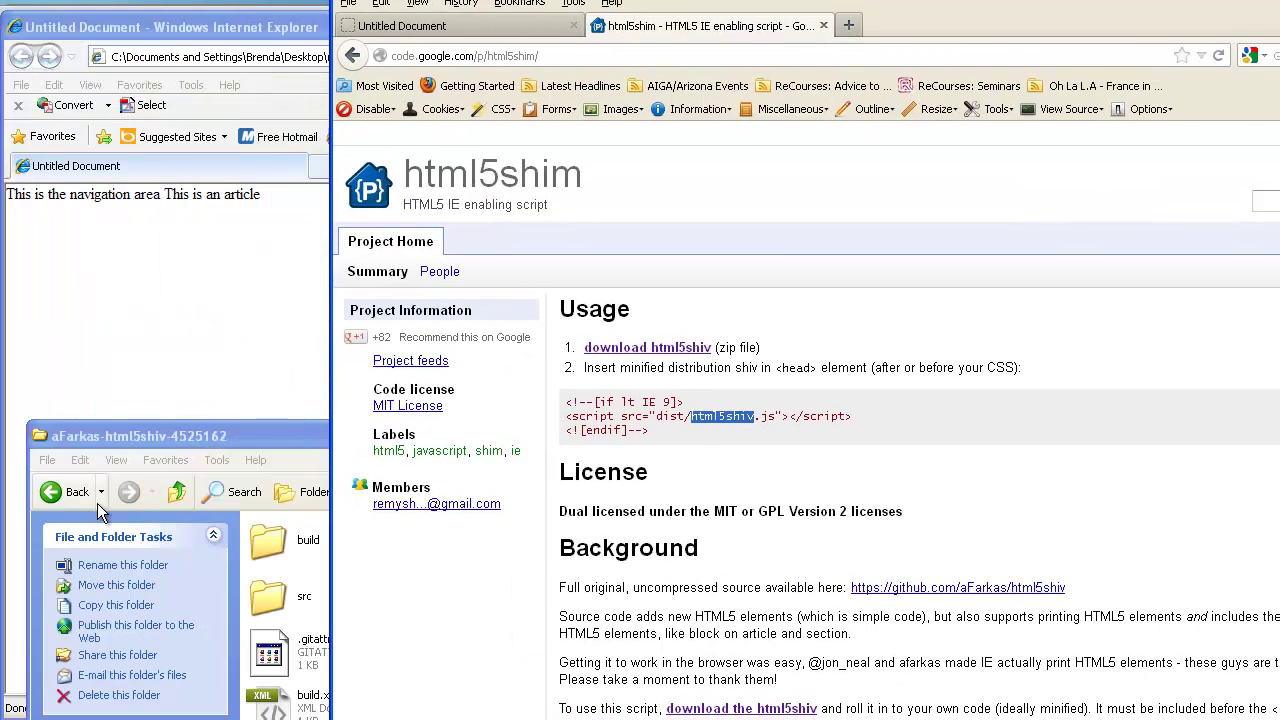
{"action": "left_click_drag", "start_coordinate": [159, 435], "coordinate": [142, 174]}
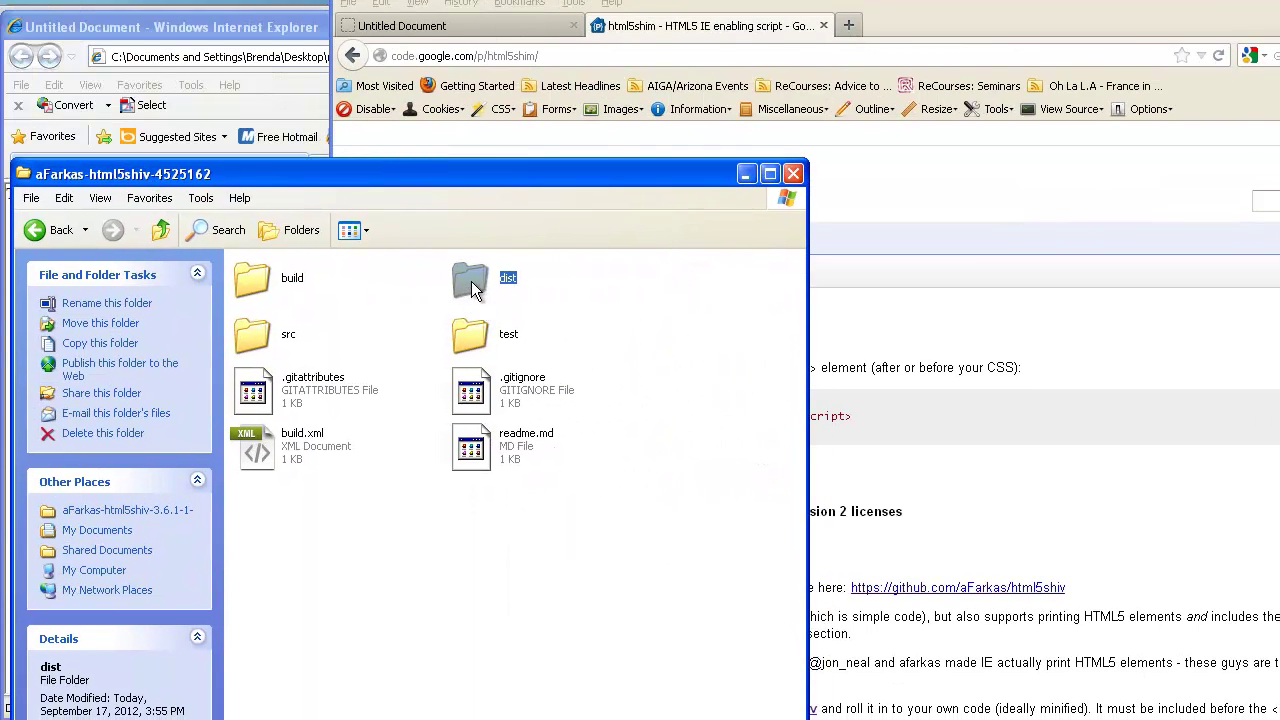
Check the contents of the dist folder in aFarkas-html5shiv-4525162, then copy the folder
{"action": "double_click", "coordinate": [470, 280]}
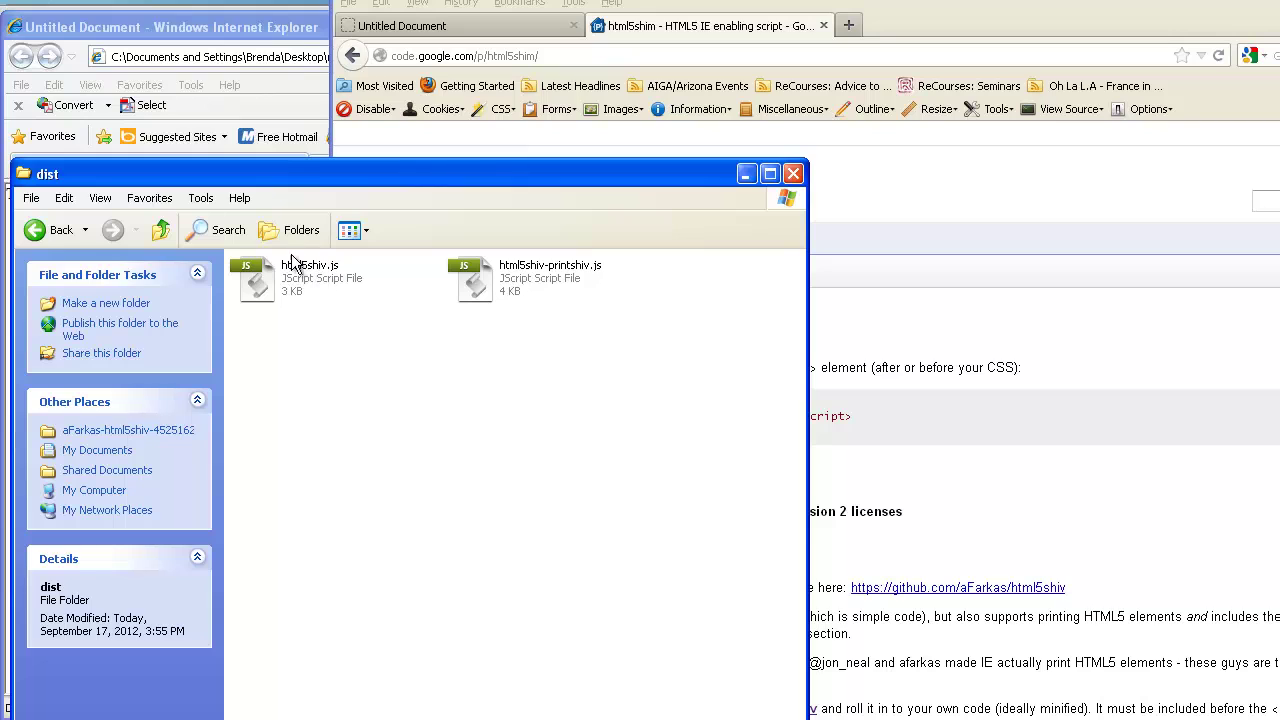
{"action": "left_click", "coordinate": [160, 232]}
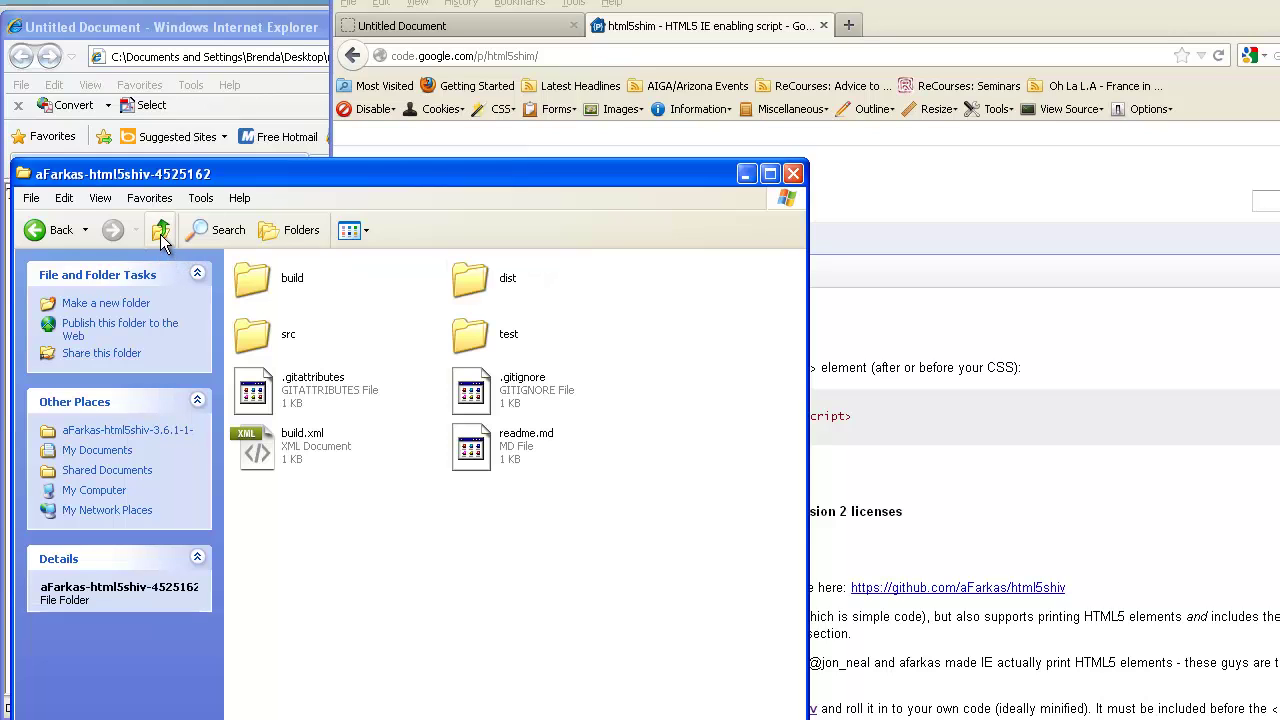
{"action": "left_click", "coordinate": [480, 281]}
{"action": "right_click", "coordinate": [480, 281]}
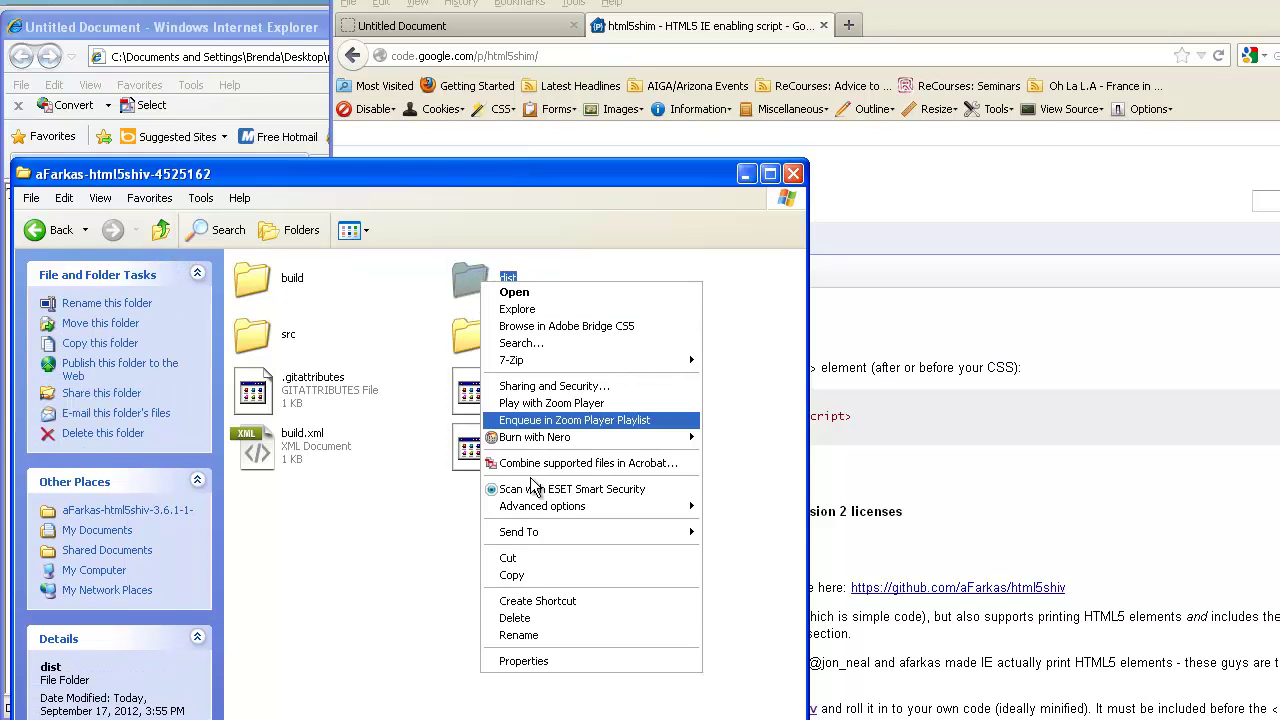
{"action": "left_click", "coordinate": [526, 575]}
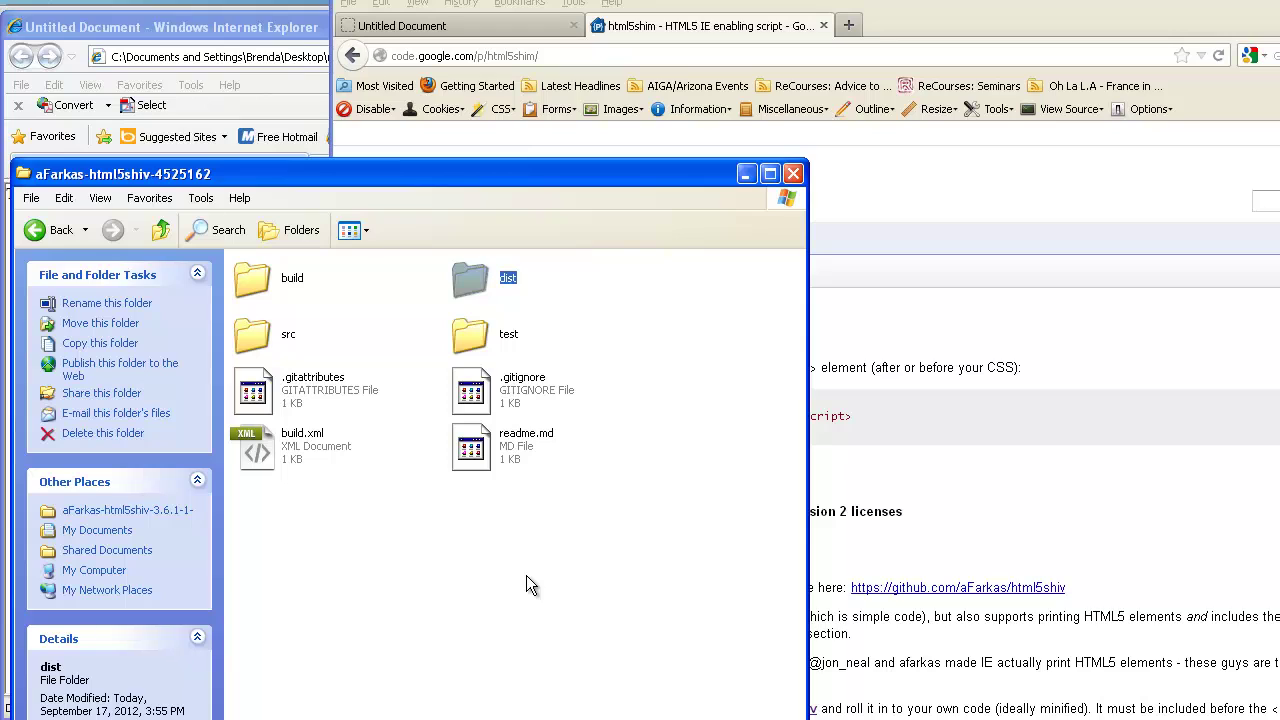
Paste dist into lecture05a beside index.html and main.css, then close the window
{"action": "left_click", "coordinate": [155, 232]}
{"action": "left_click", "coordinate": [155, 232]}
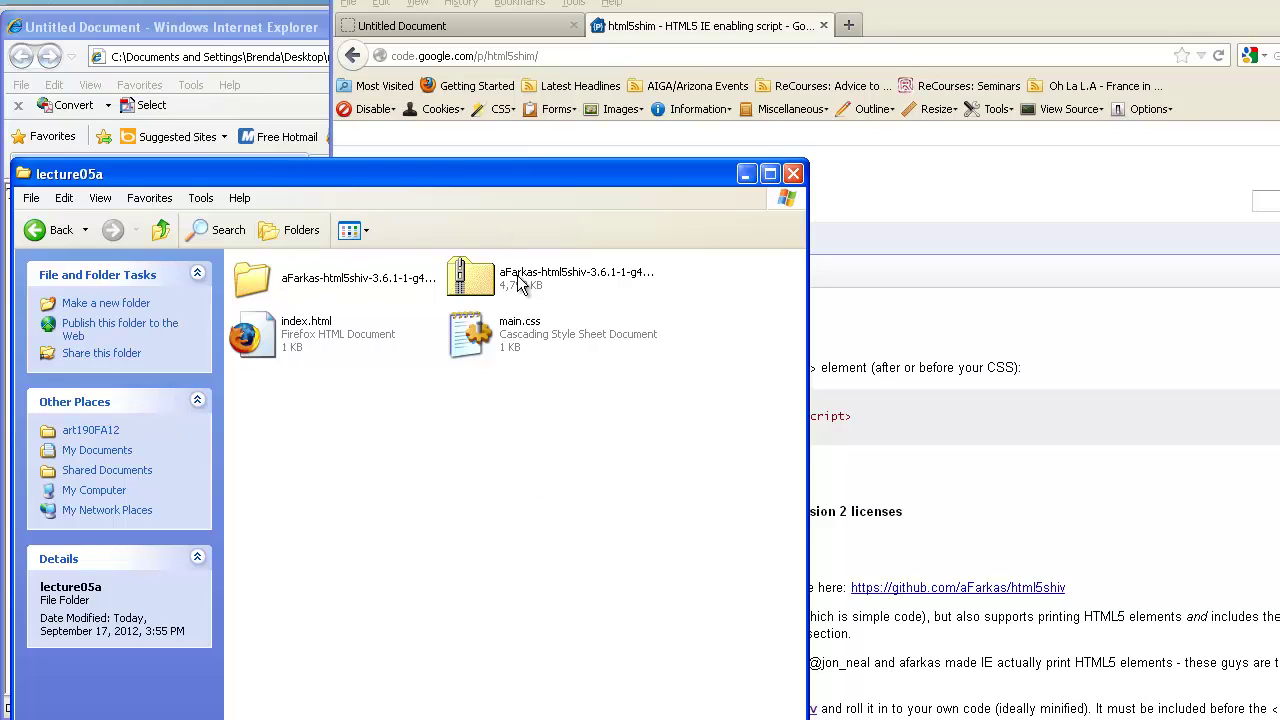
{"action": "left_click", "coordinate": [269, 350]}
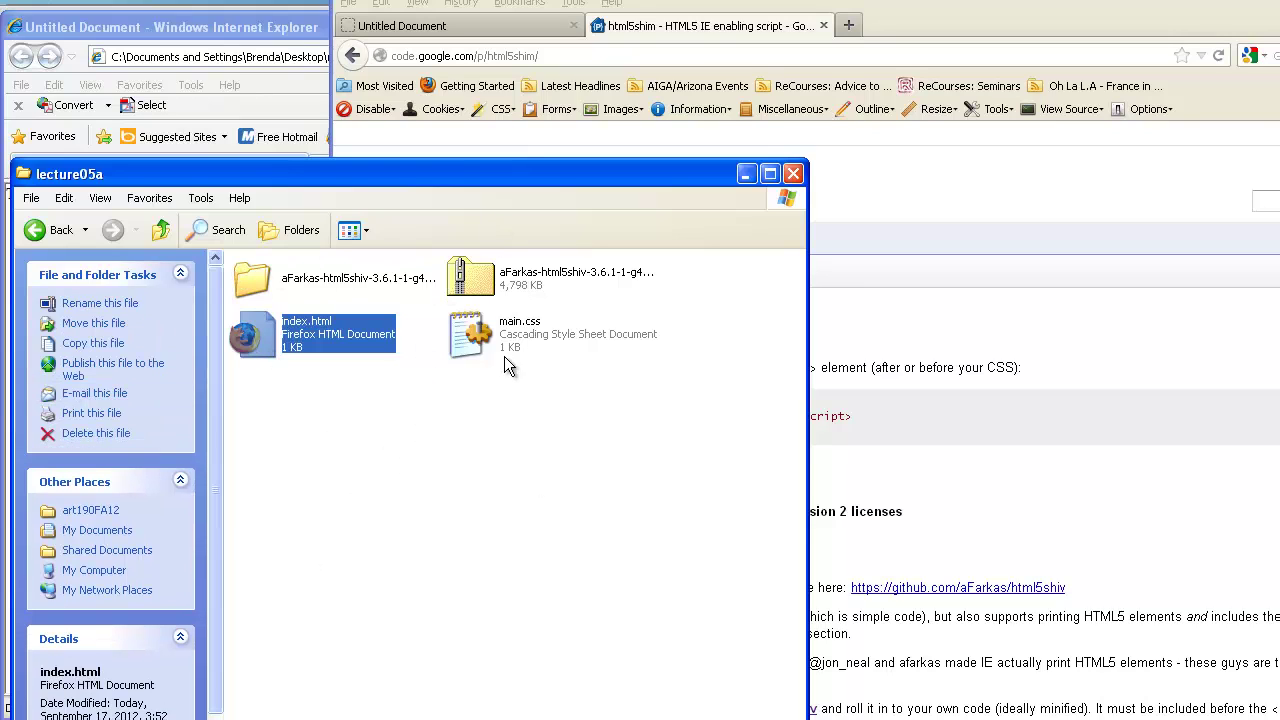
{"action": "left_click", "coordinate": [478, 347]}
{"action": "right_click", "coordinate": [384, 438]}
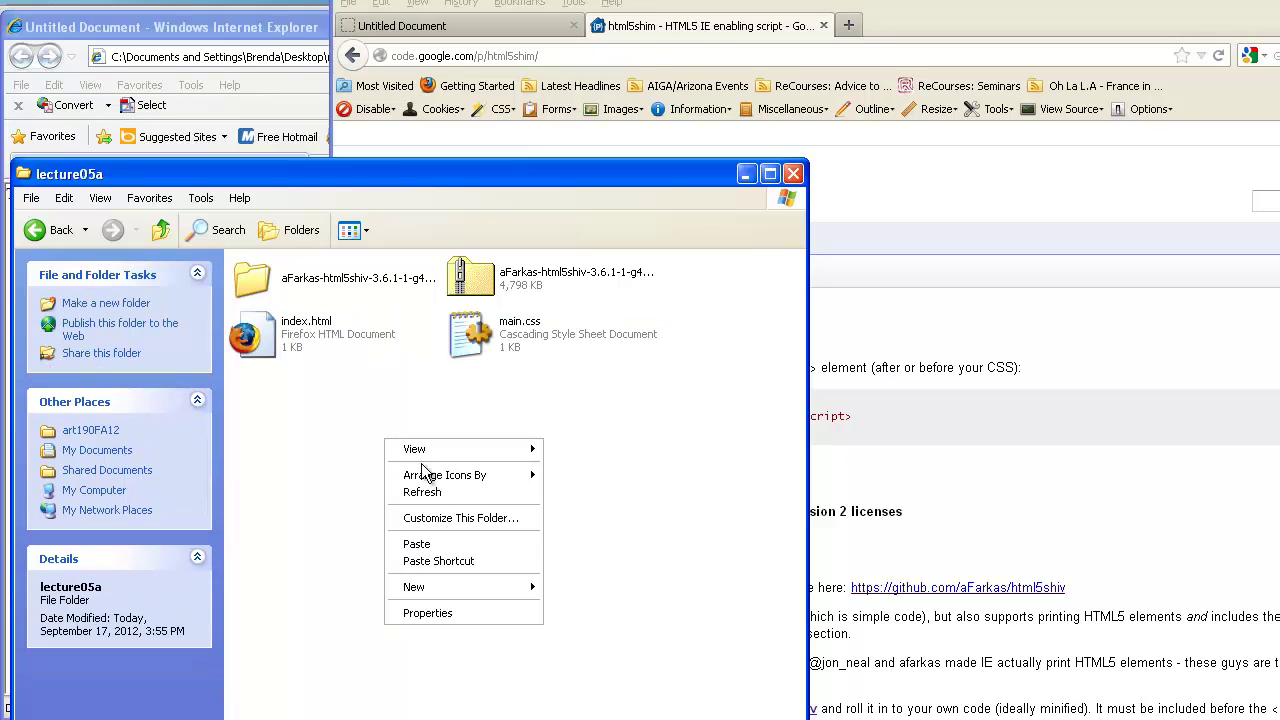
{"action": "left_click", "coordinate": [468, 542]}
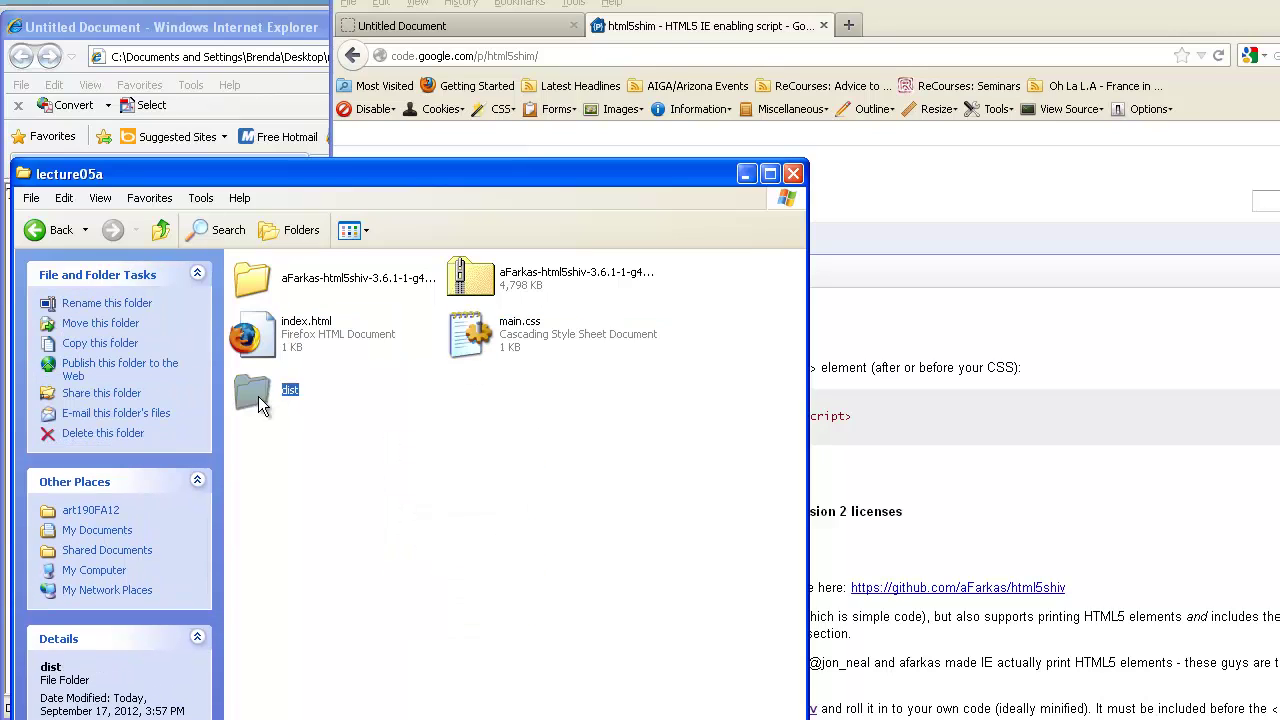
{"action": "left_click", "coordinate": [793, 174]}
Copy the three-line dist/html5shiv.js conditional-comment snippet from the Usage instructions
{"action": "left_click_drag", "start_coordinate": [664, 429], "coordinate": [565, 393]}
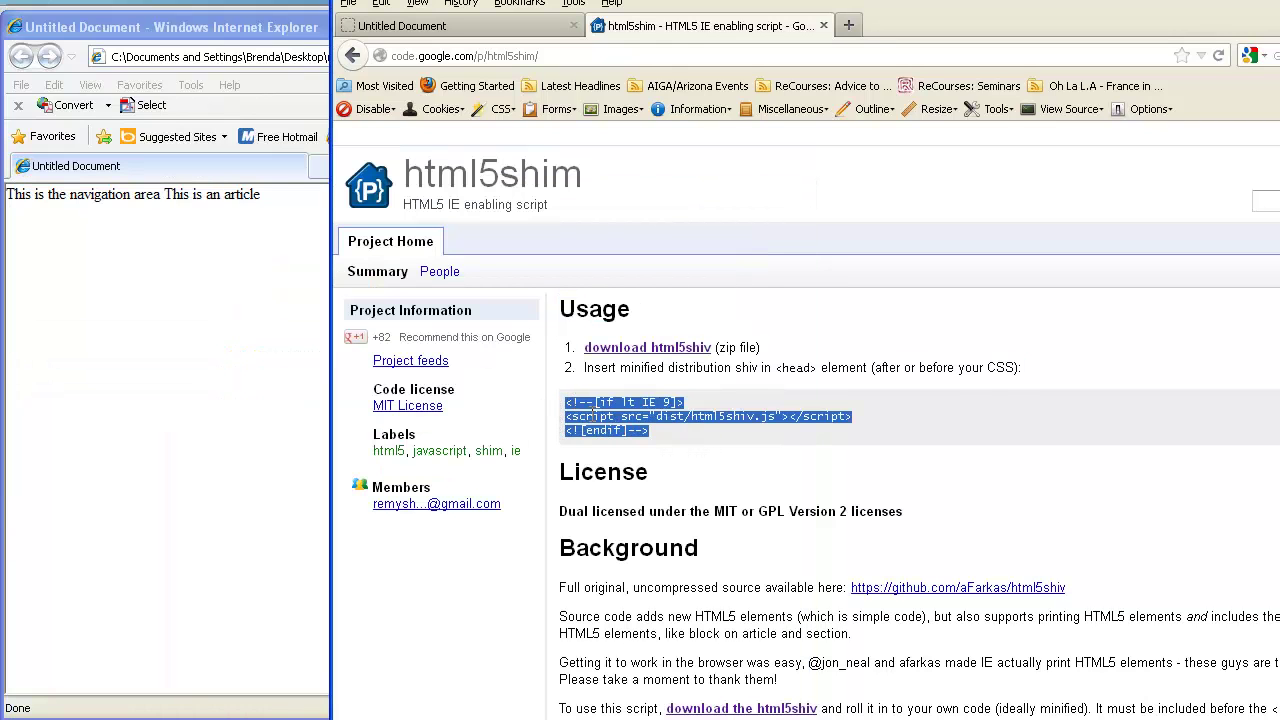
{"action": "right_click", "coordinate": [598, 420]}
{"action": "left_click", "coordinate": [628, 428]}
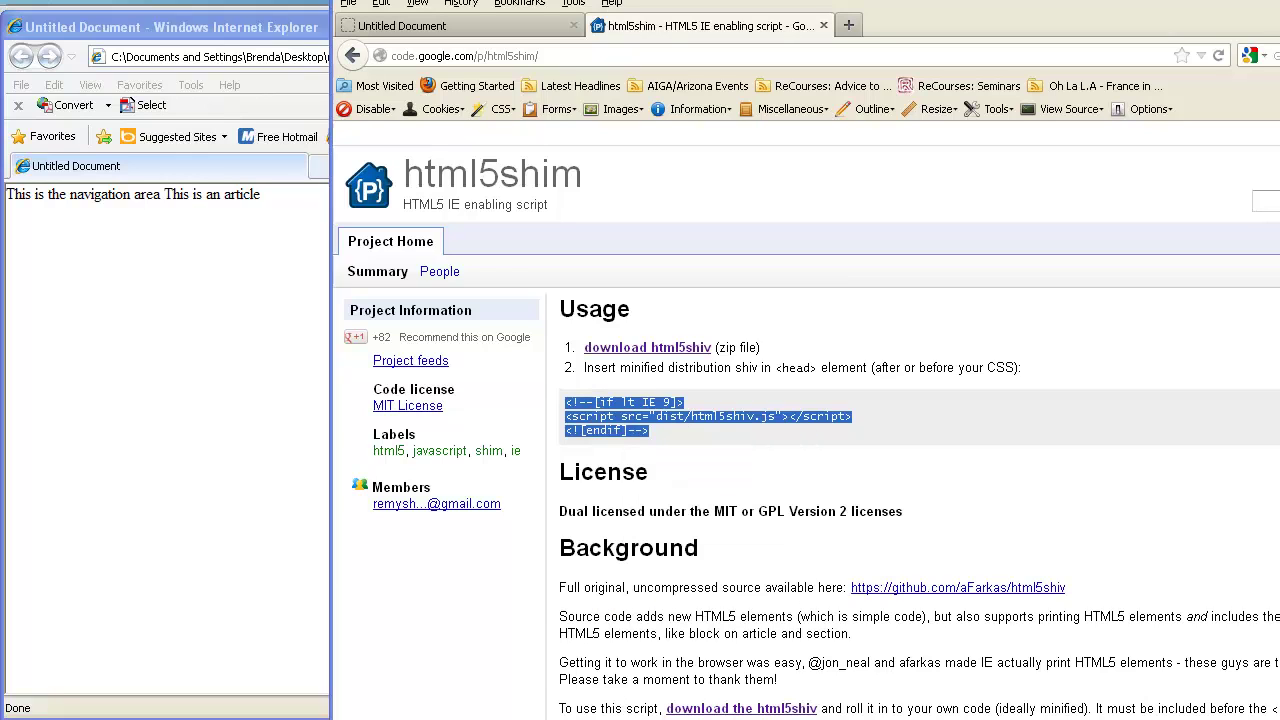
{"action": "key", "text": "alt+Tab"}
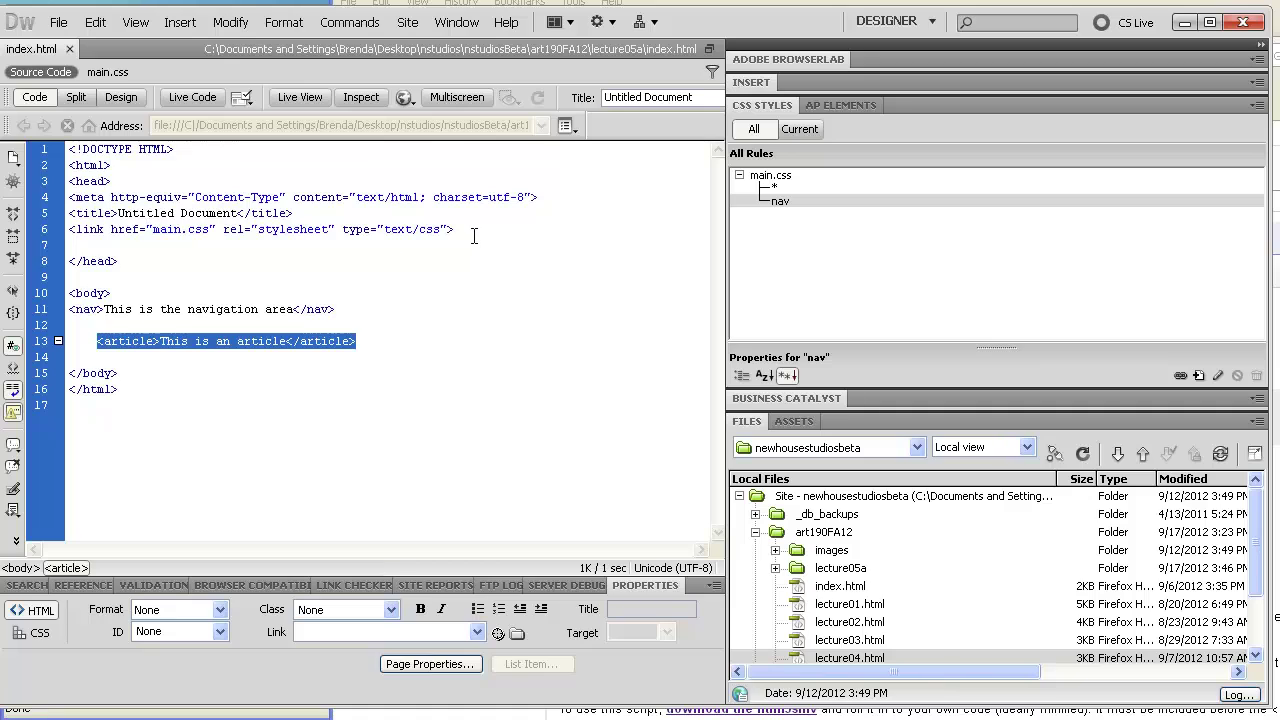
Paste the html5shiv conditional script below the main.css link, save index.html, and preview it
{"action": "left_click", "coordinate": [472, 233]}
{"action": "key", "text": "Return"}
{"action": "key", "text": "ctrl+v"}
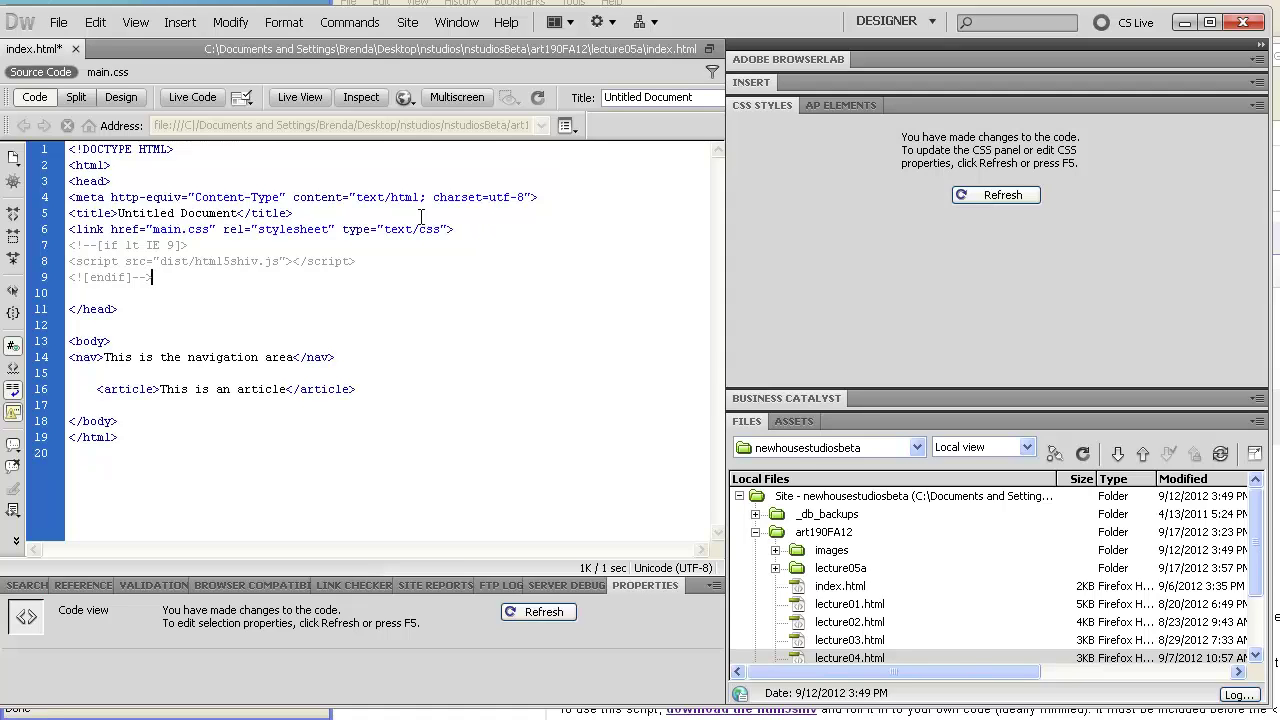
{"action": "left_click", "coordinate": [58, 22]}
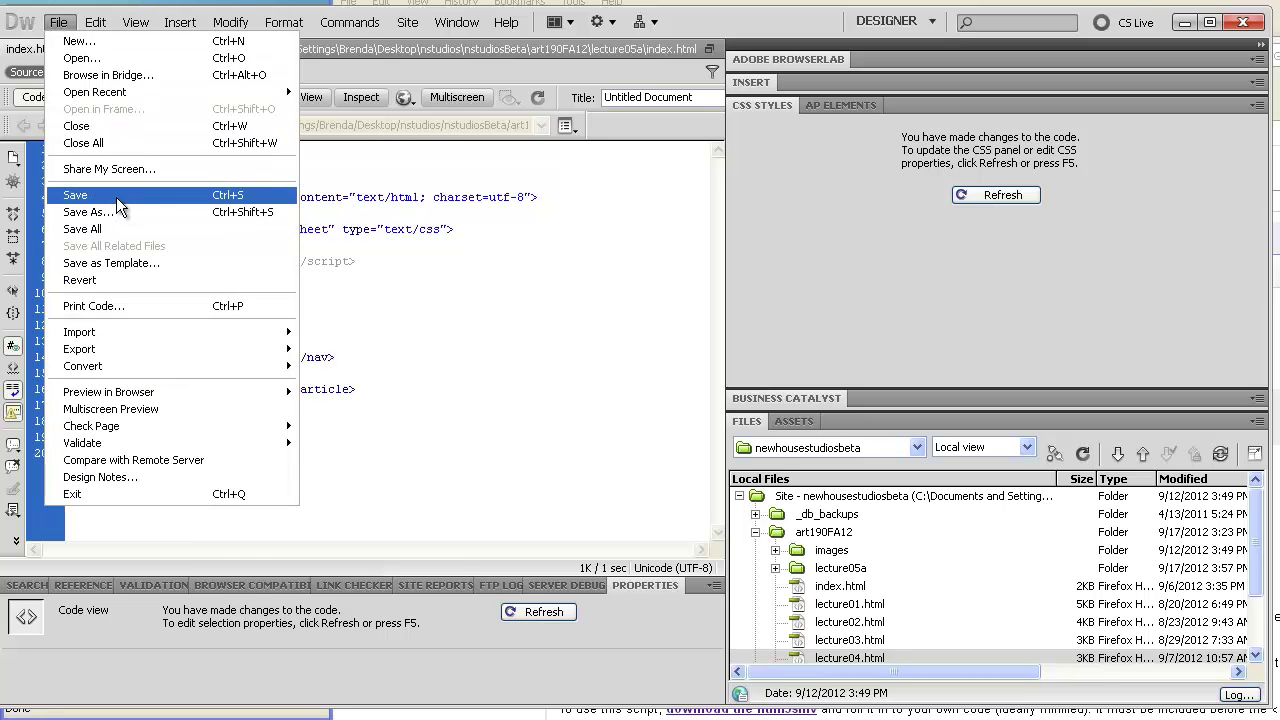
{"action": "left_click", "coordinate": [115, 197]}
{"action": "key", "text": "F12"}
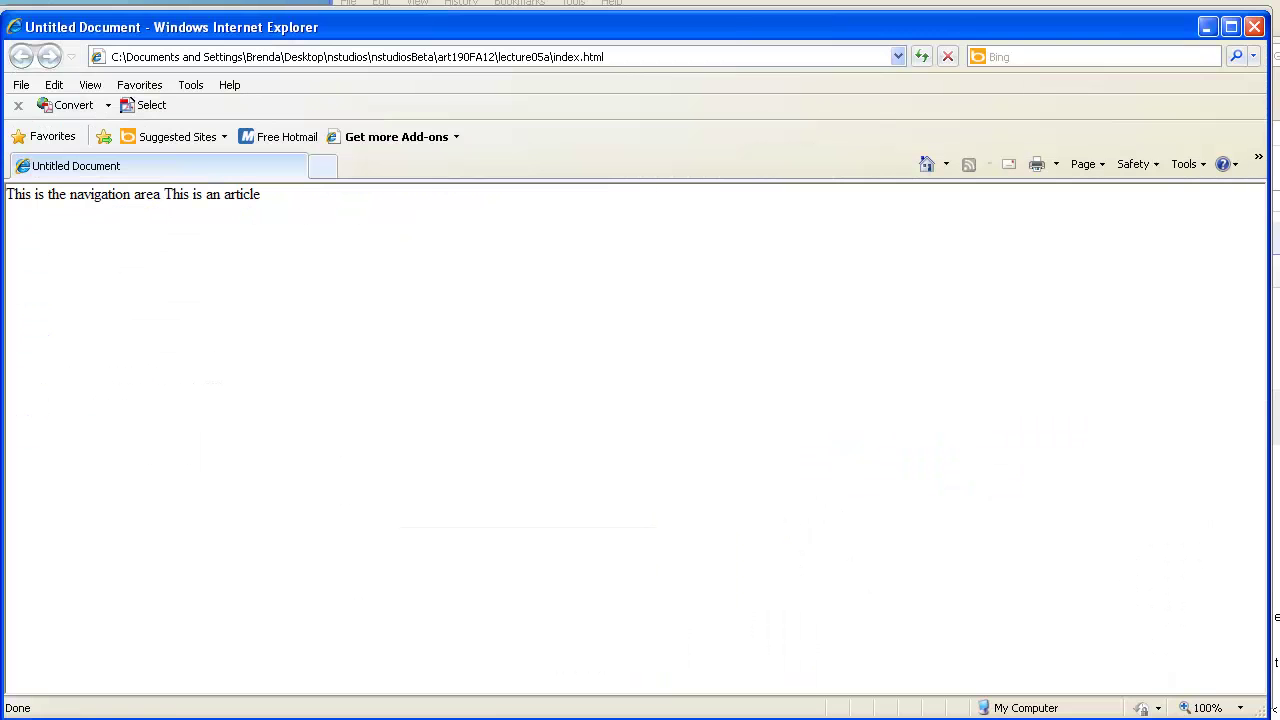
Refresh index.html in Internet Explorer and check its blue nav block against Firefox's rendering
{"action": "left_click", "coordinate": [920, 56]}
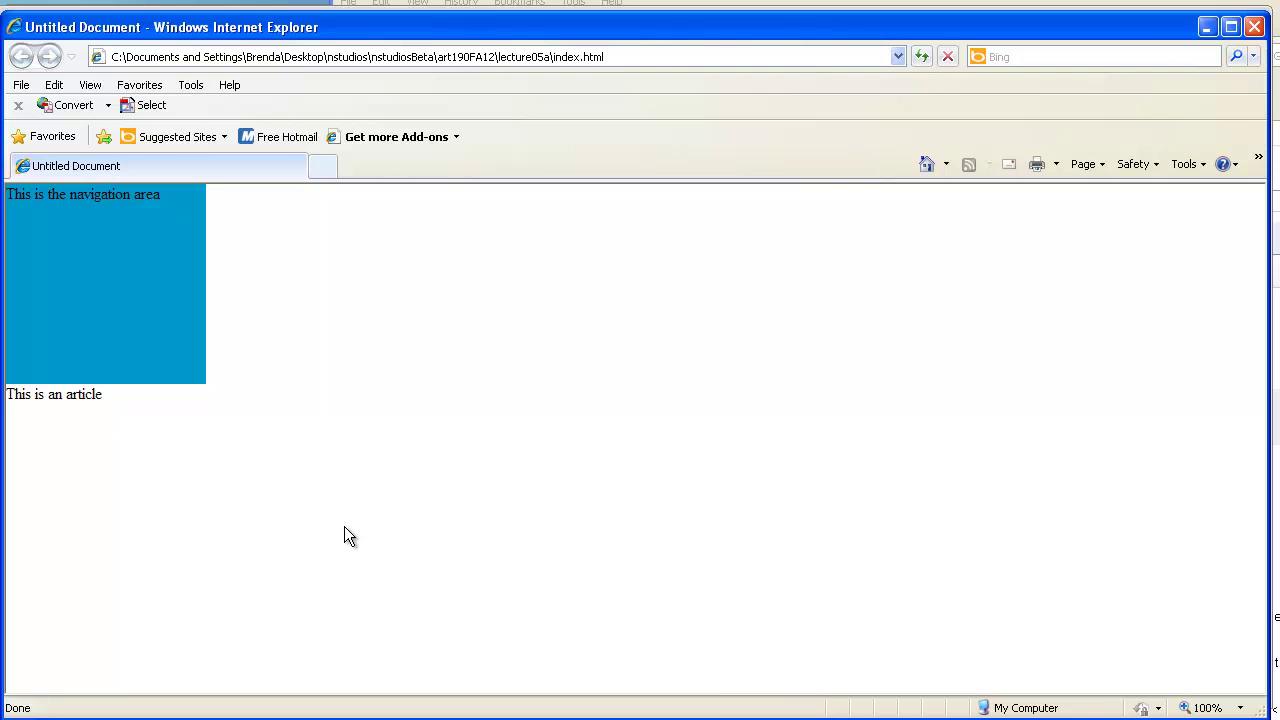
{"action": "left_click", "coordinate": [435, 3]}
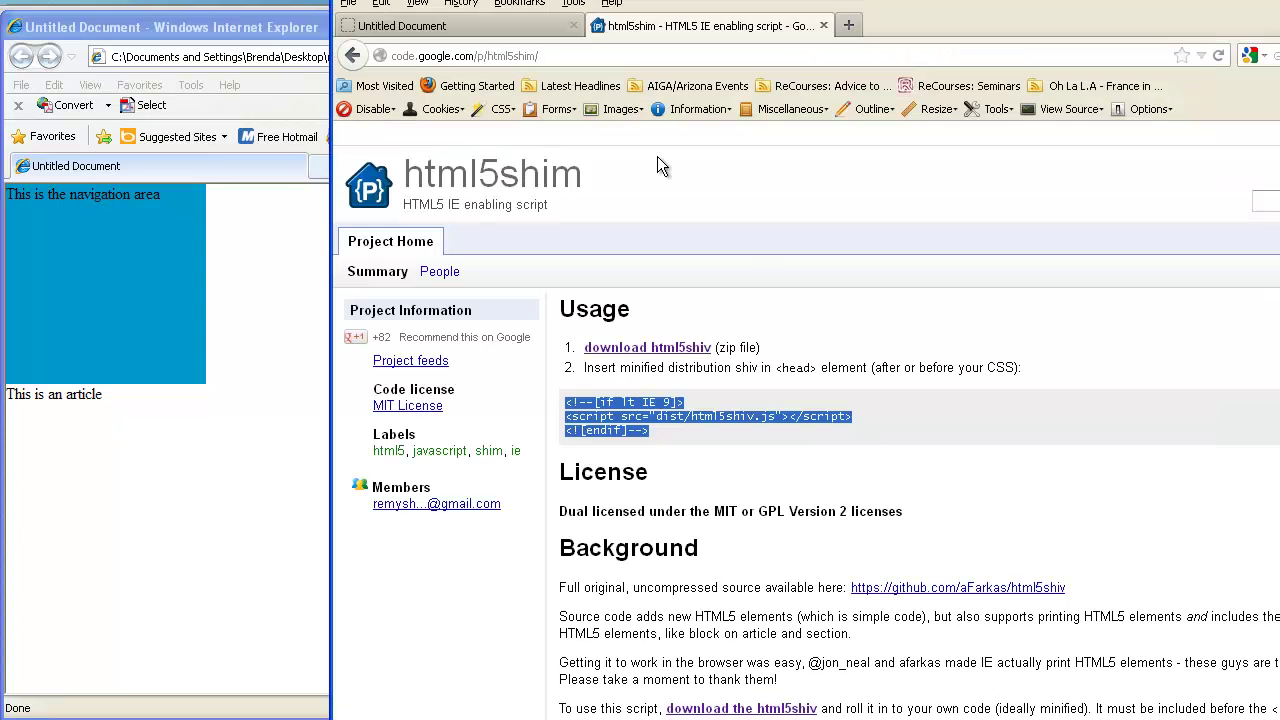
{"action": "left_click", "coordinate": [435, 25]}
{"action": "left_click_drag", "start_coordinate": [1000, 25], "coordinate": [768, 100]}
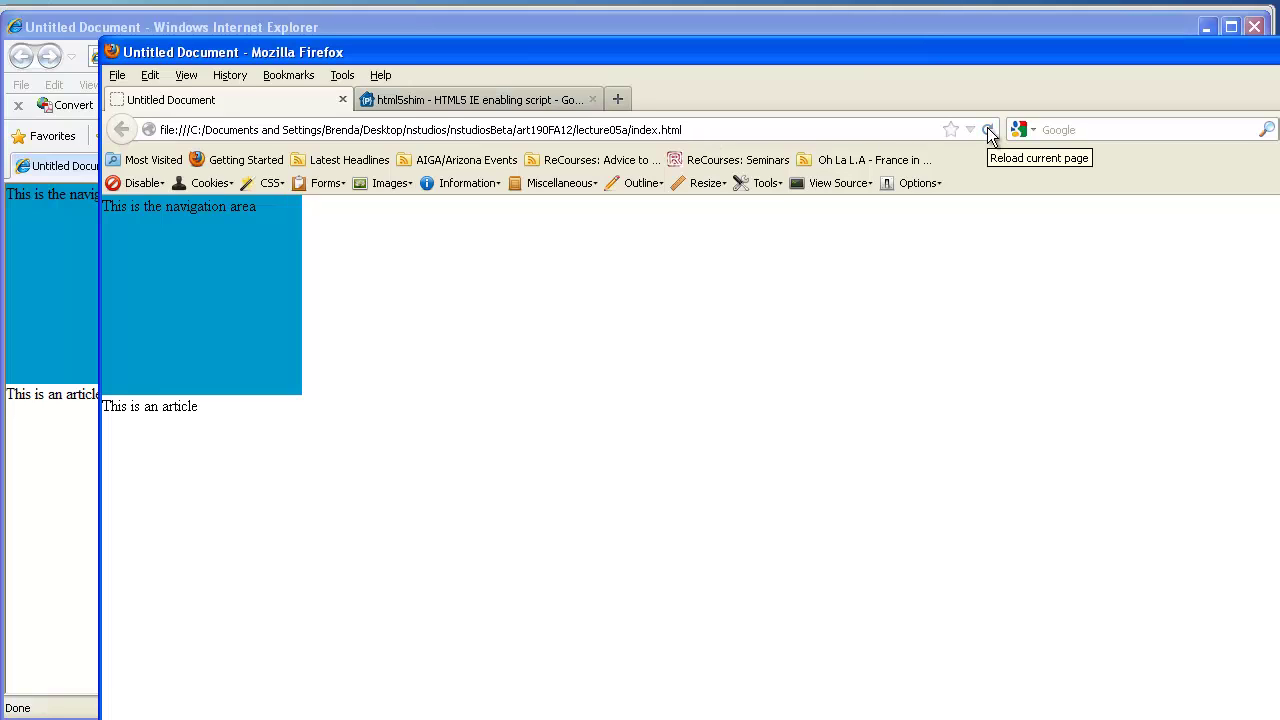
{"action": "left_click_drag", "start_coordinate": [836, 59], "coordinate": [830, 1]}
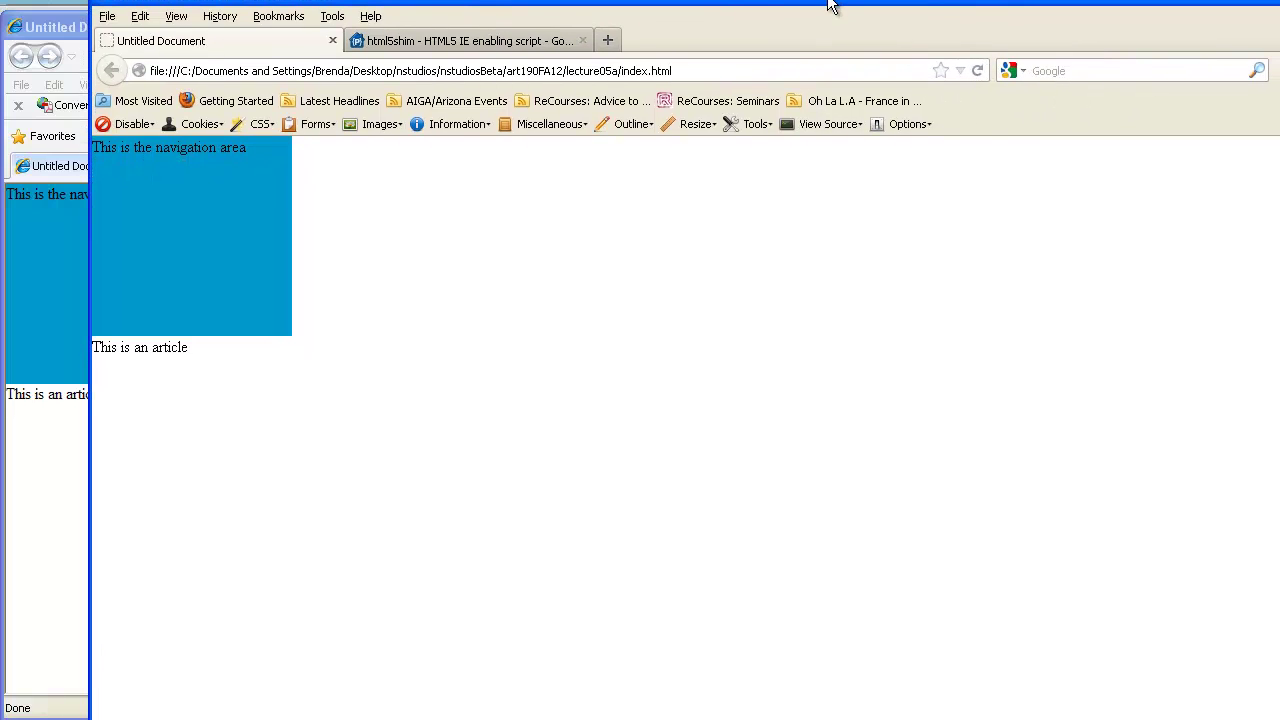
{"action": "left_click", "coordinate": [48, 28]}
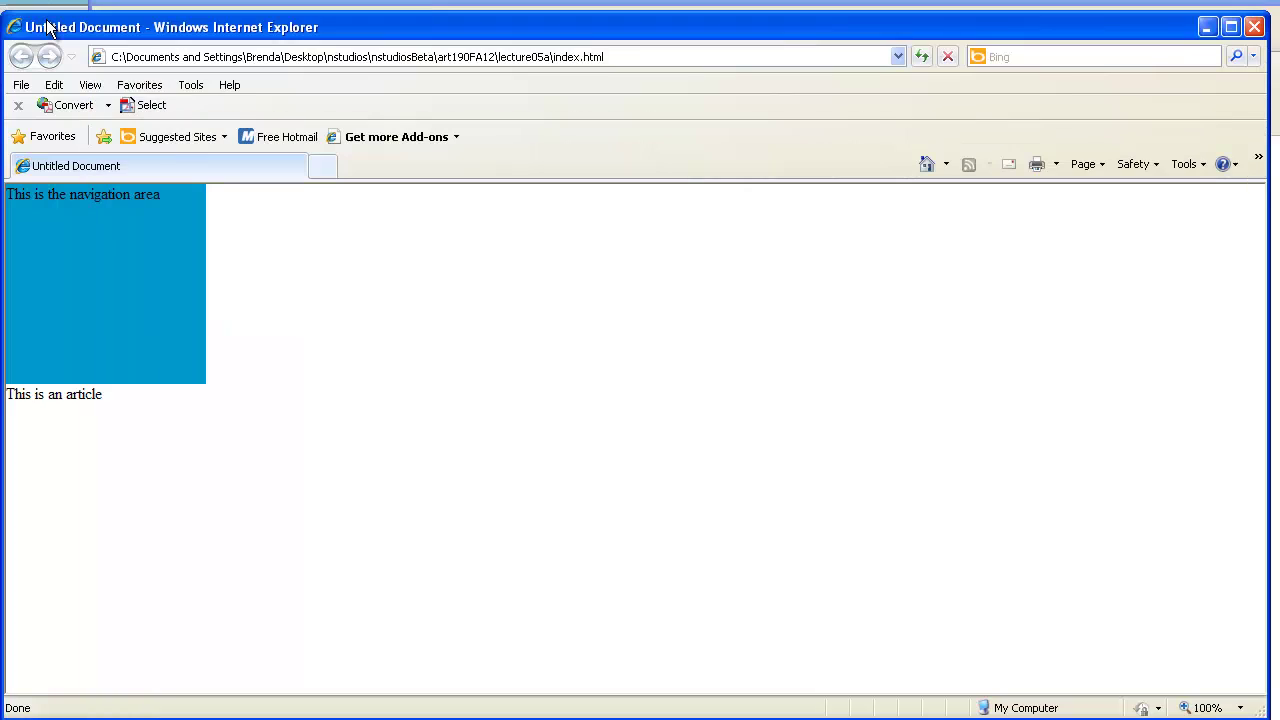